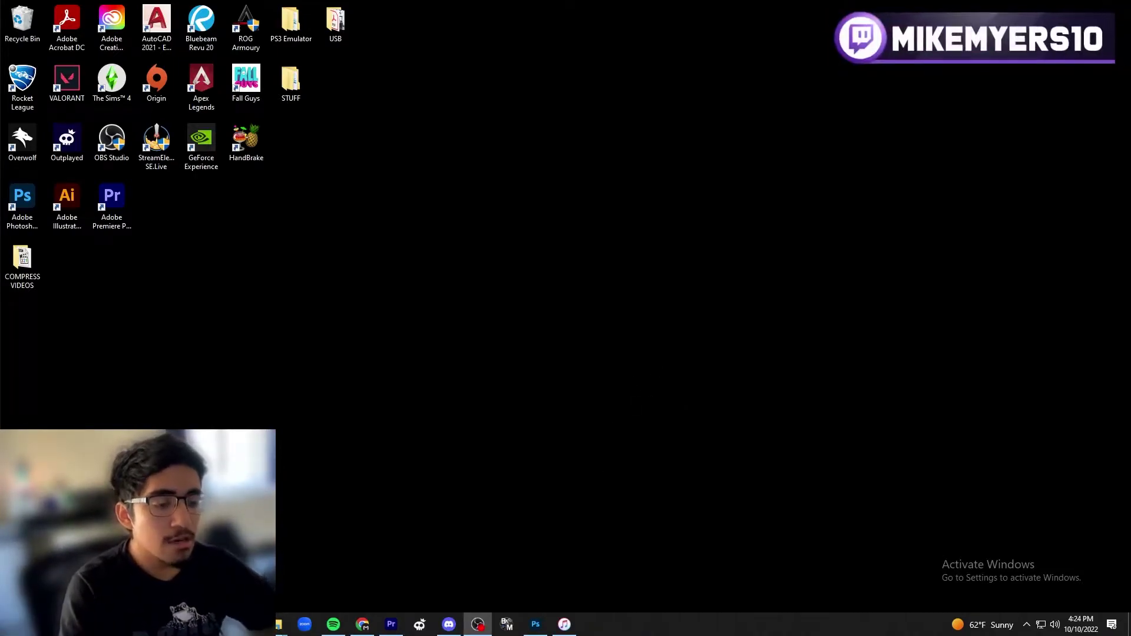
Step: Paste the copied Twitter icon into YT PANEL and move it over the YouTube logo
click(535, 624)
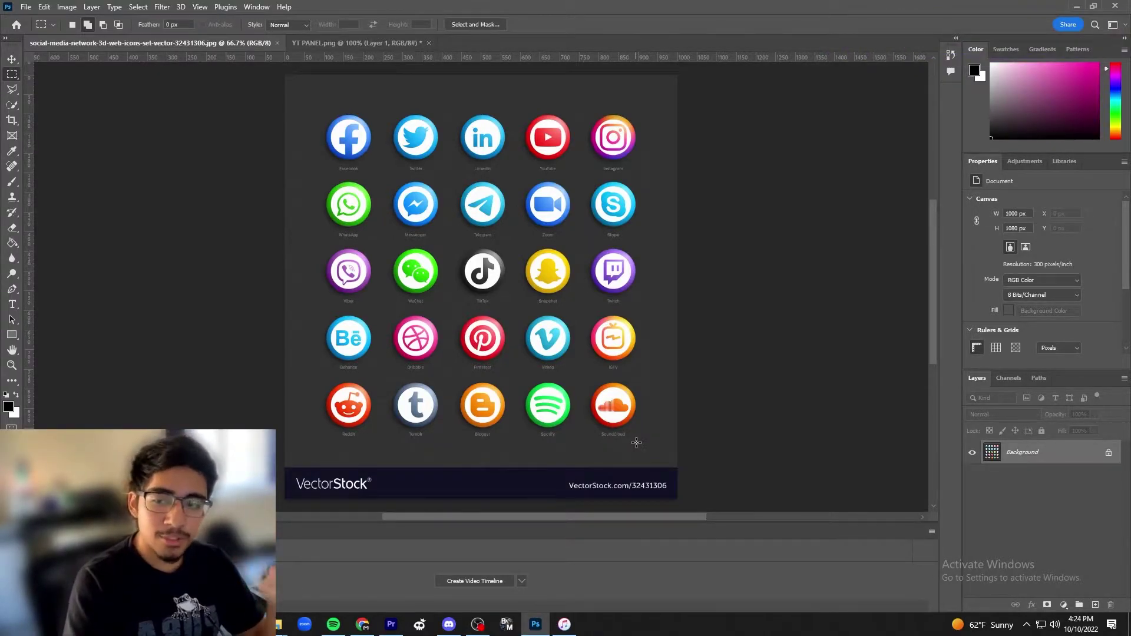
click(11, 106)
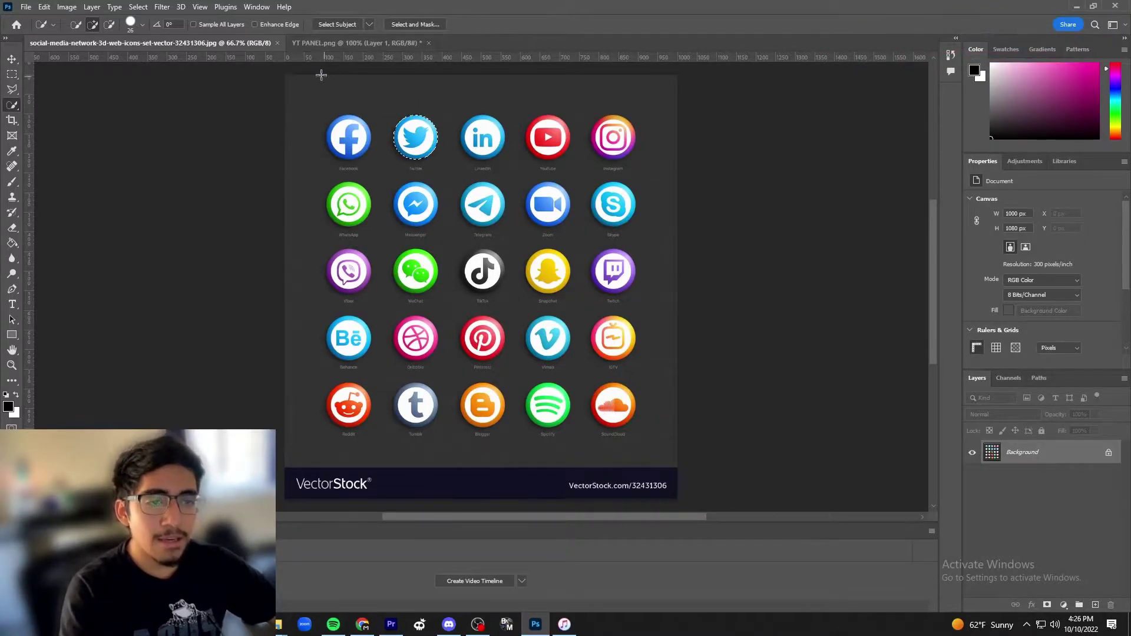
click(353, 43)
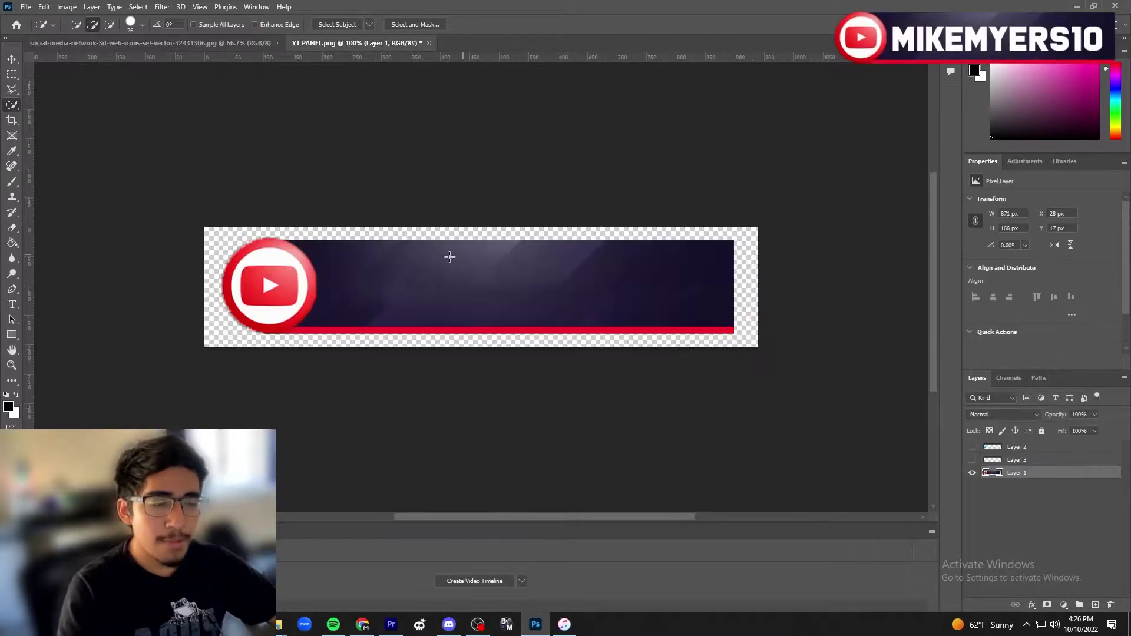
key(ctrl+v)
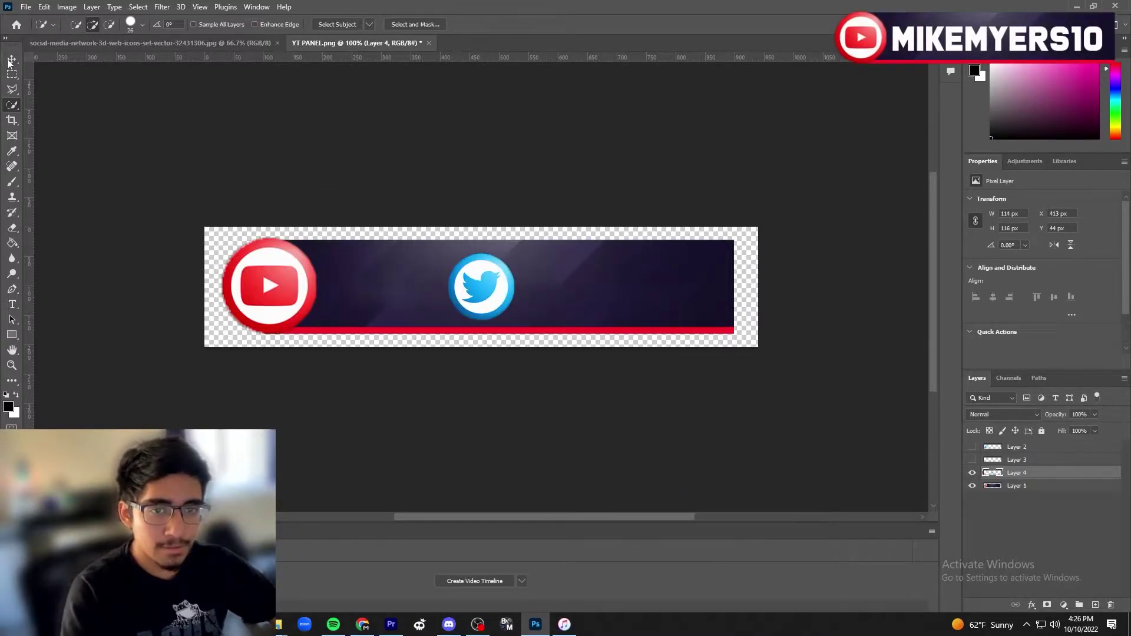
click(10, 61)
drag(485, 292, 274, 292)
Step: Enlarge the Twitter icon to fully cover the YouTube logo and duplicate its layer
key(ctrl+t)
drag(303, 253, 315, 236)
drag(283, 292, 292, 302)
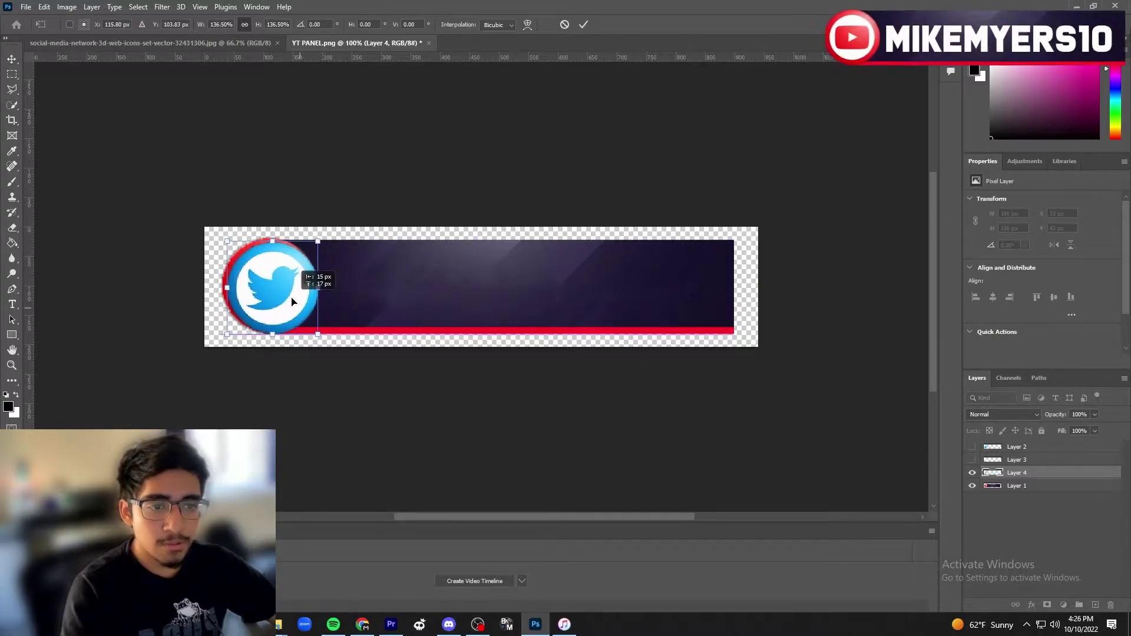
key(Return)
key(ctrl+j)
key(m)
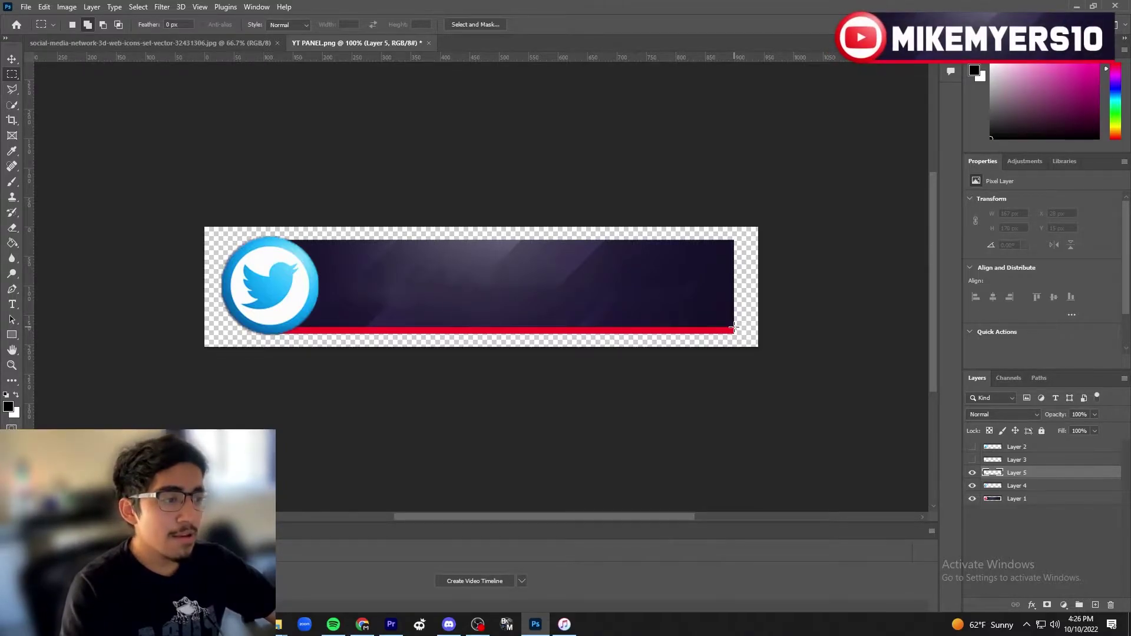
Step: Fill the red bottom bar with the Twitter logo's light blue and move Layer 5 below Layer 4
drag(720, 329, 267, 333)
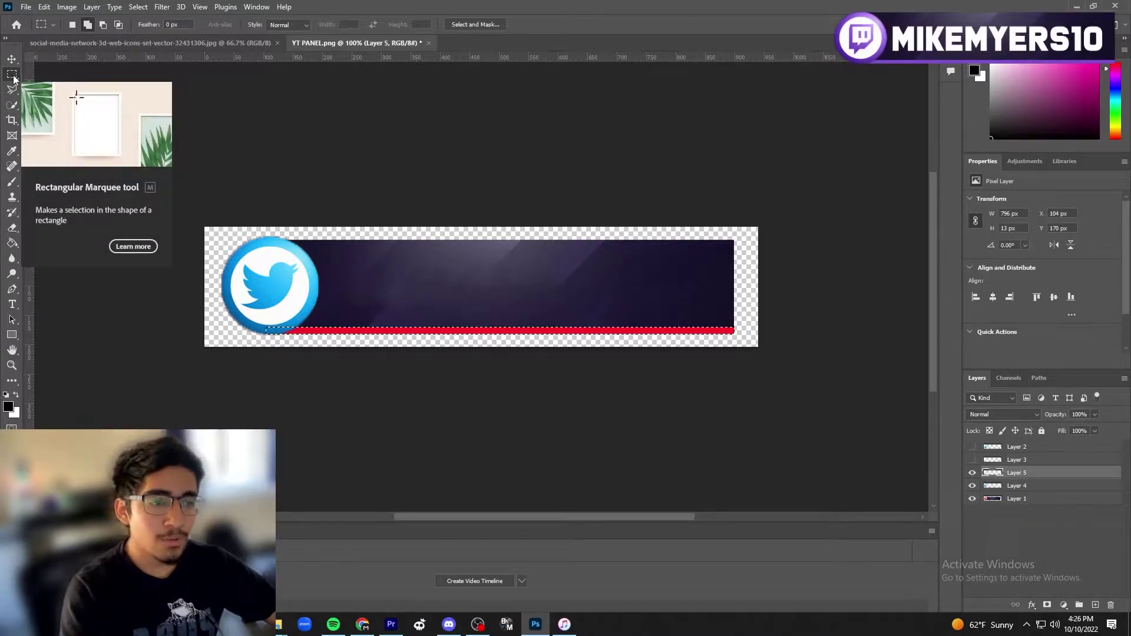
right_click(694, 331)
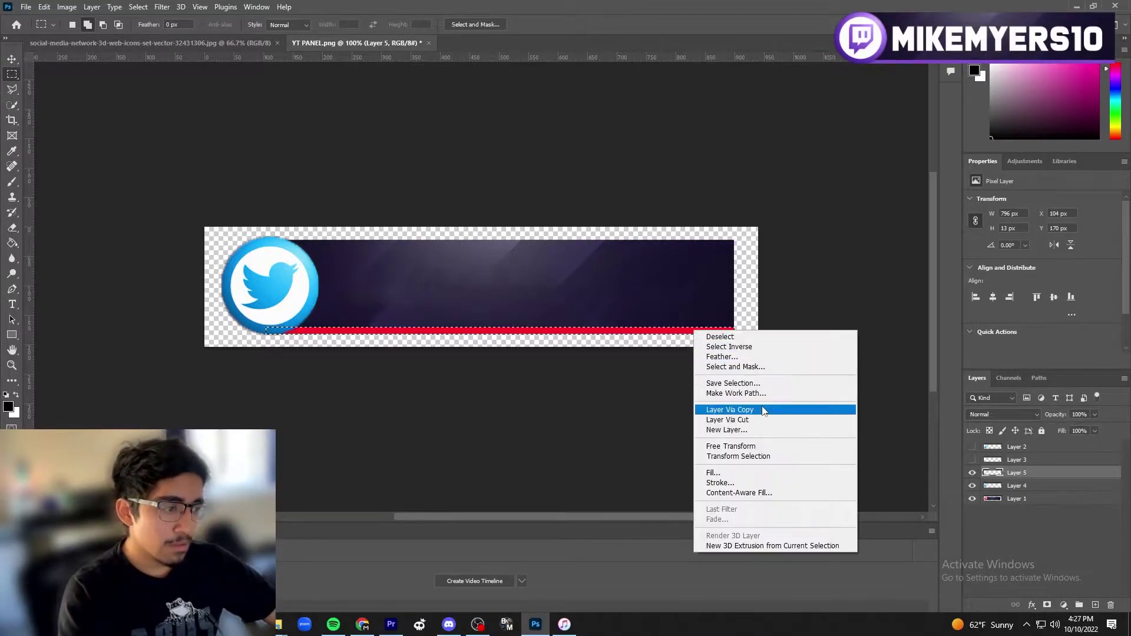
click(725, 473)
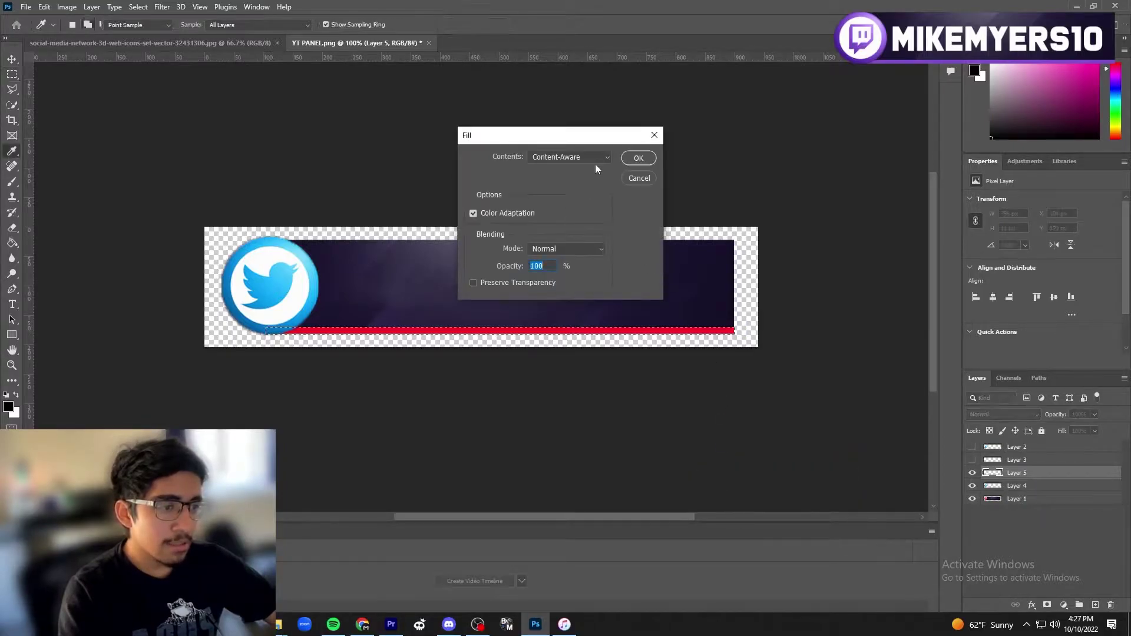
click(607, 157)
click(563, 189)
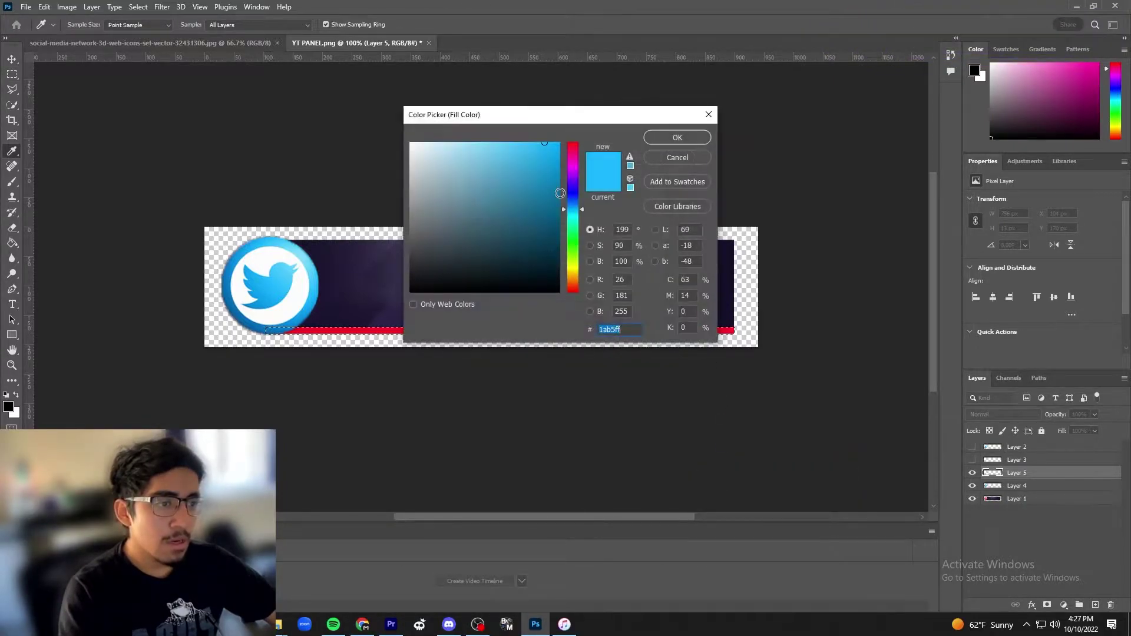
click(311, 291)
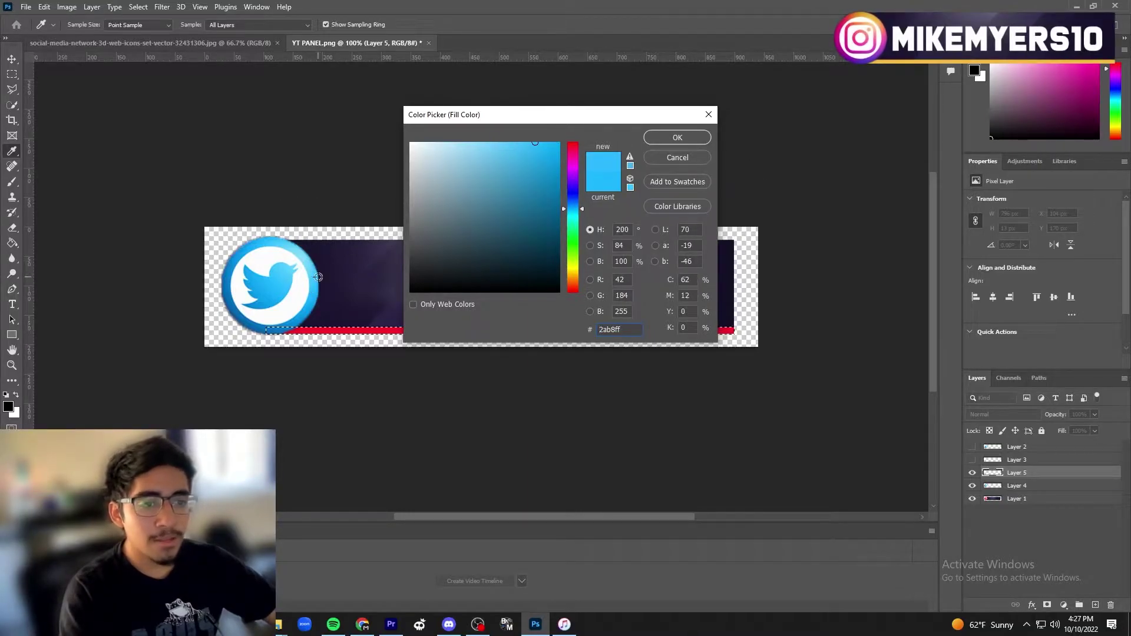
mouse_move(314, 271)
mouse_down()
mouse_move(300, 251)
mouse_move(276, 290)
mouse_up()
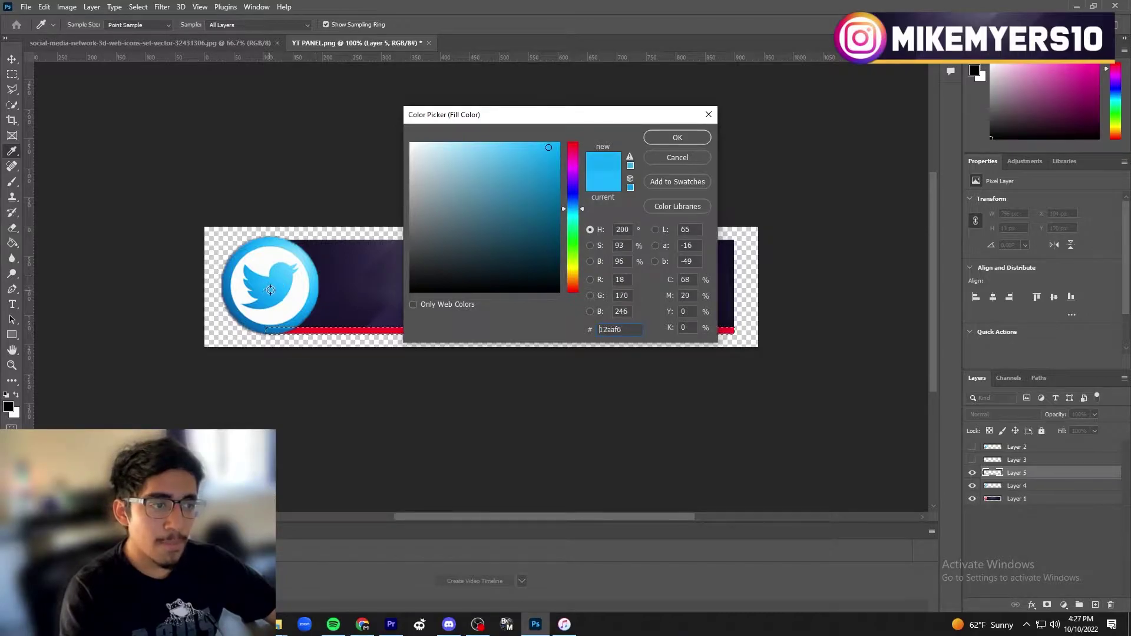
click(676, 138)
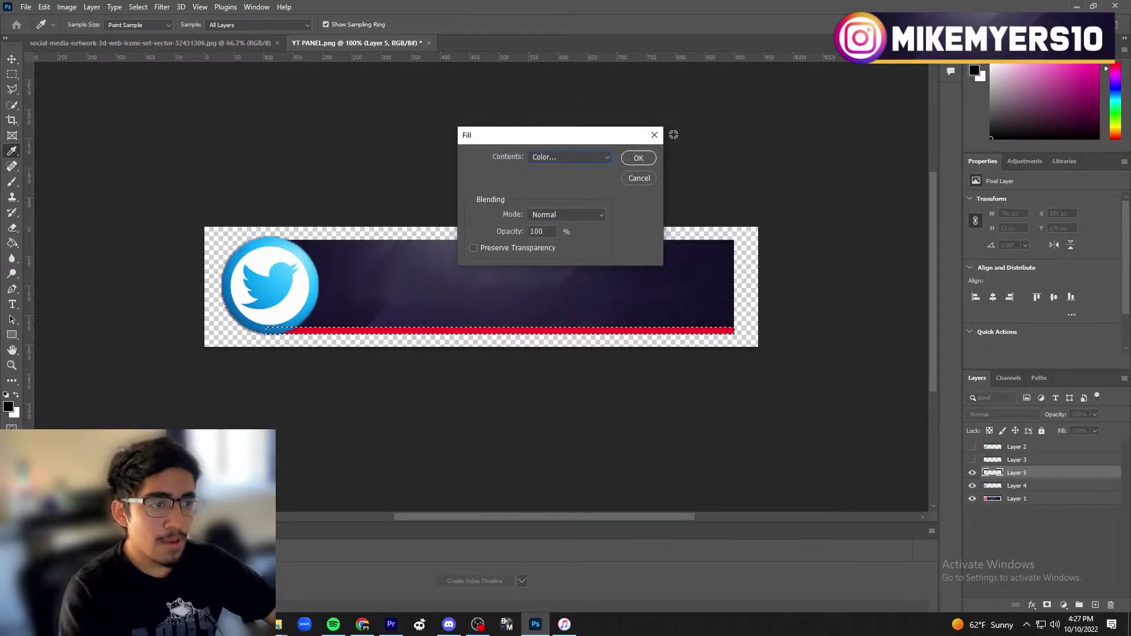
click(641, 158)
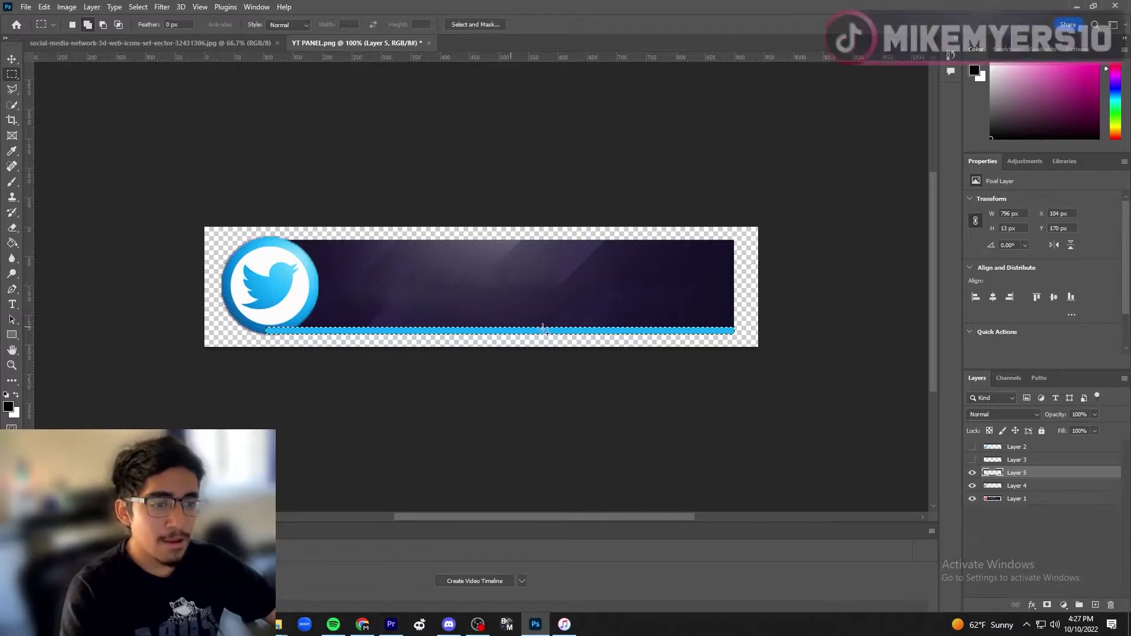
click(13, 59)
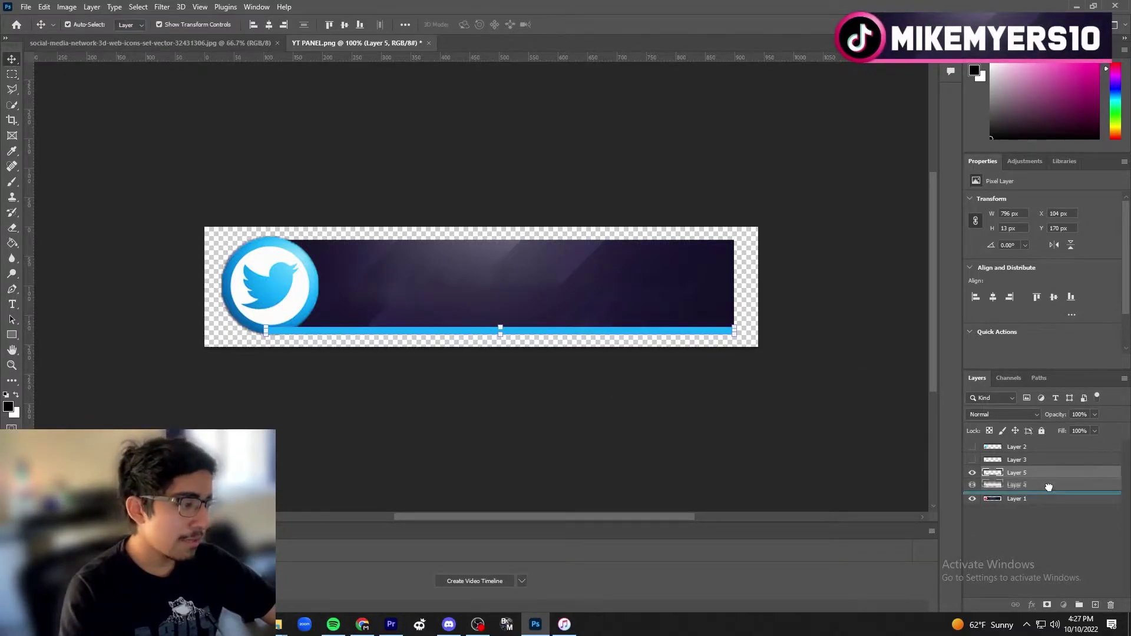
drag(1046, 479, 1048, 488)
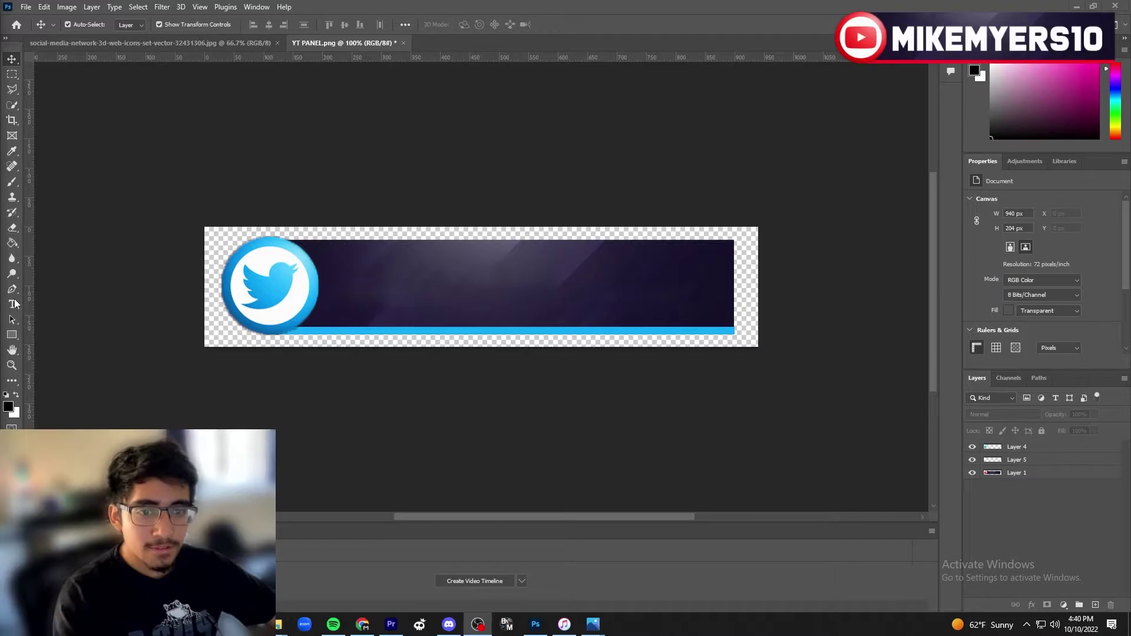
Step: Add MIKEMYERS10 text on the dark panel in the Boomer Tantrum font
click(13, 304)
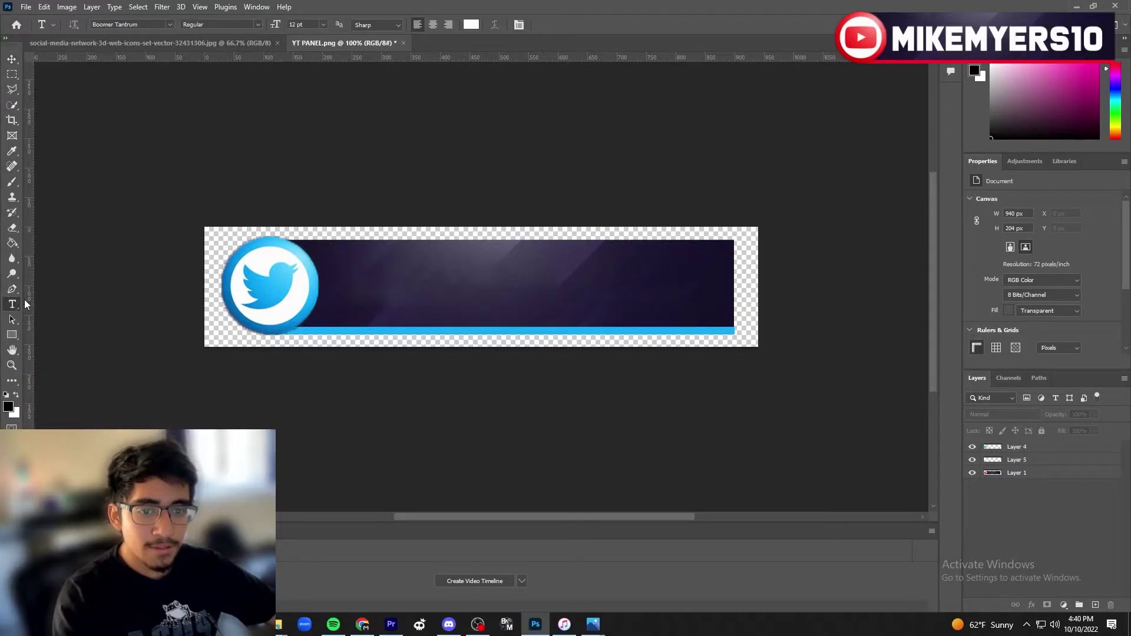
click(377, 279)
text(M)
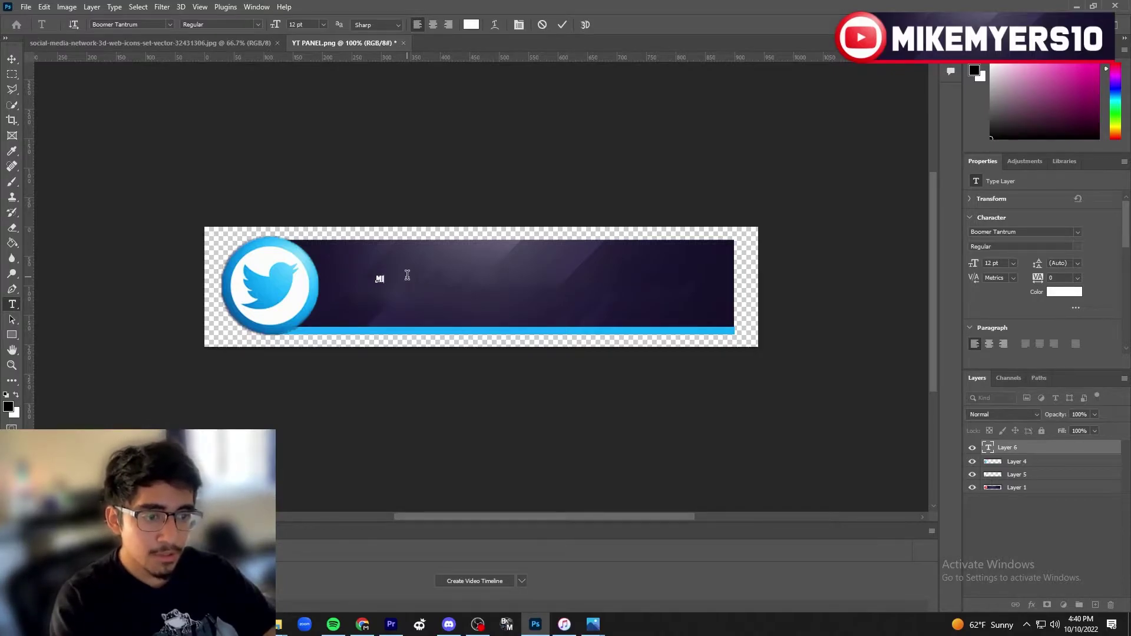
text(IKEMYERS10)
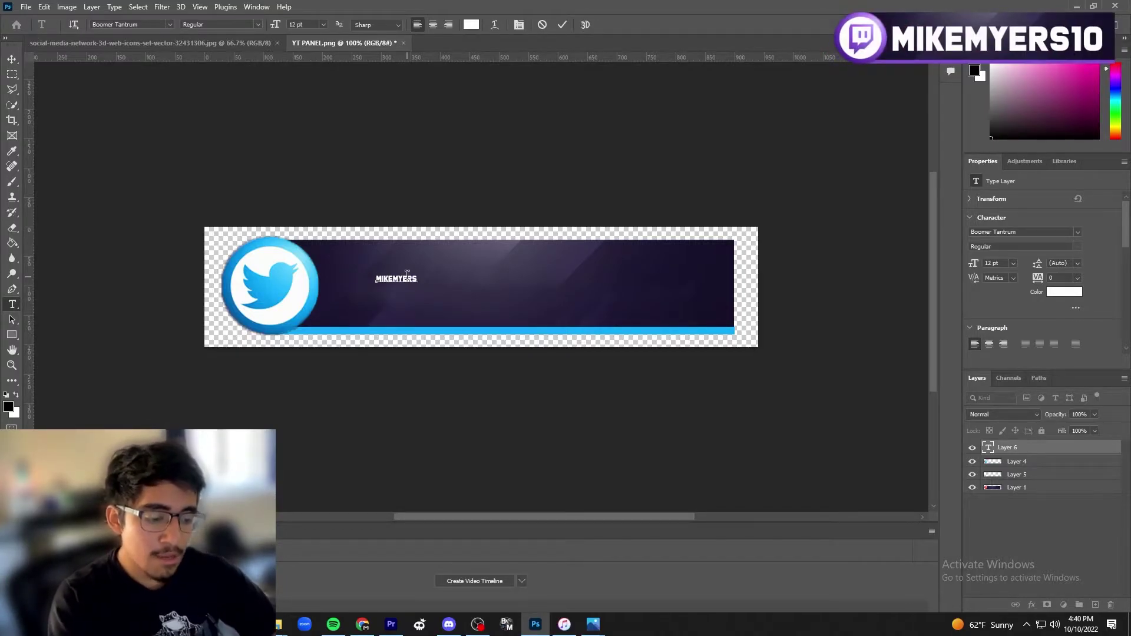
click(170, 25)
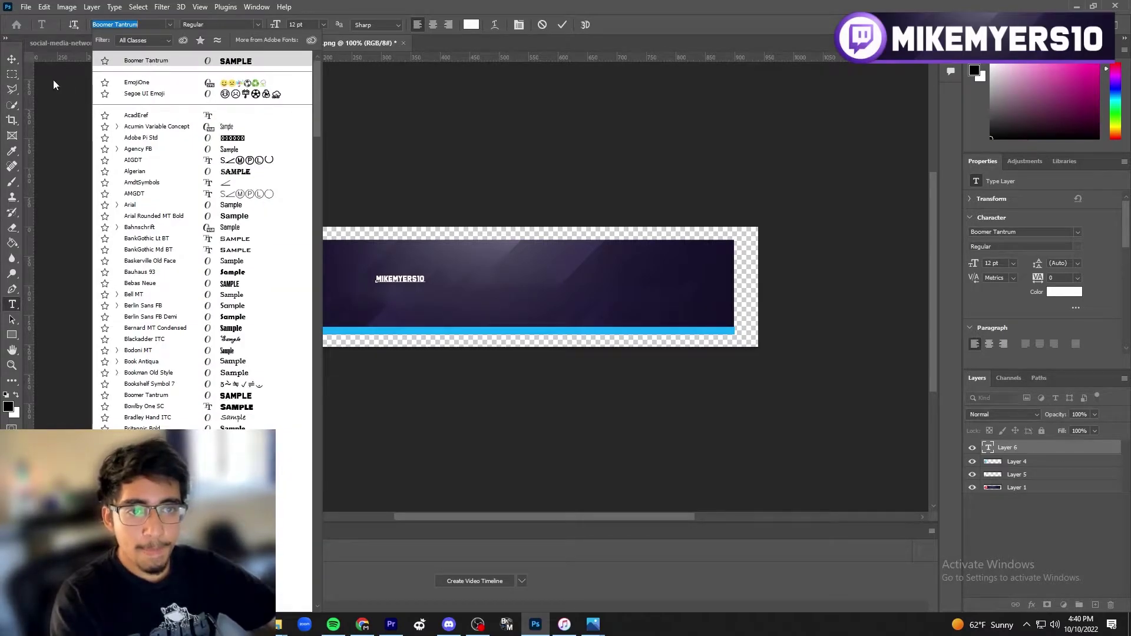
click(11, 60)
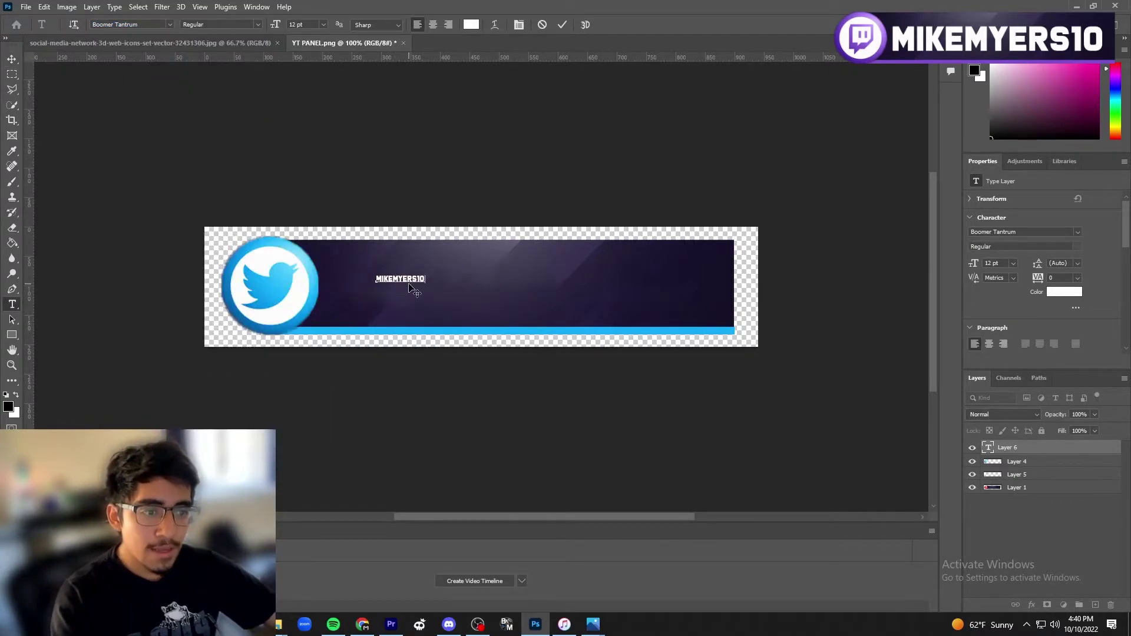
Step: Scale the MIKEMYERS10 text across the panel, centred vertically beside the Twitter icon
key(ctrl+t)
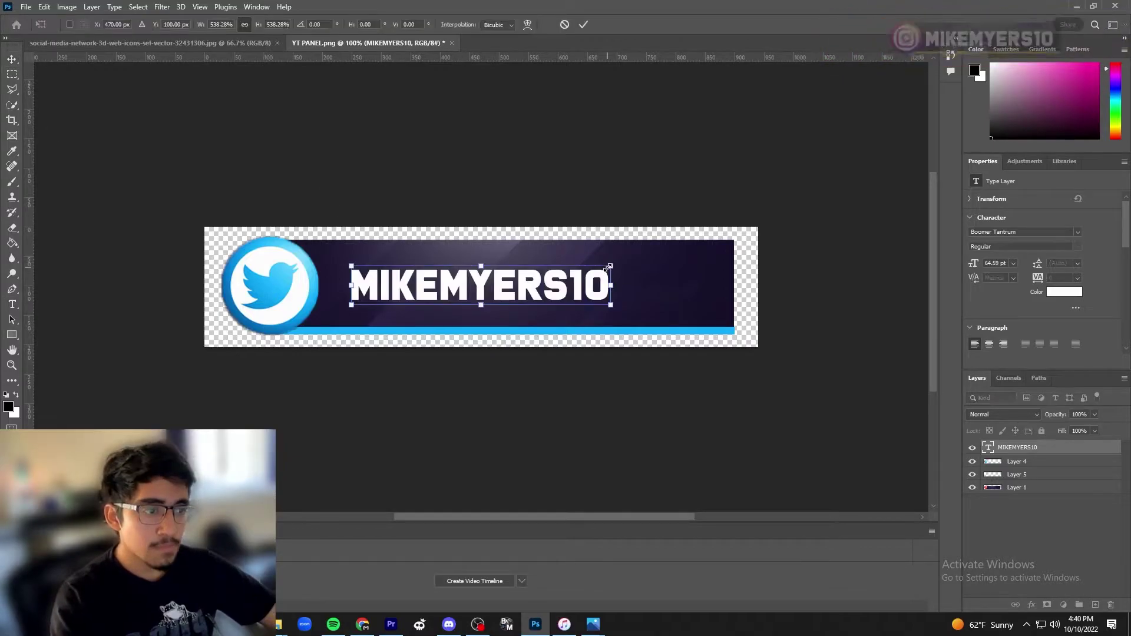
drag(426, 275, 680, 248)
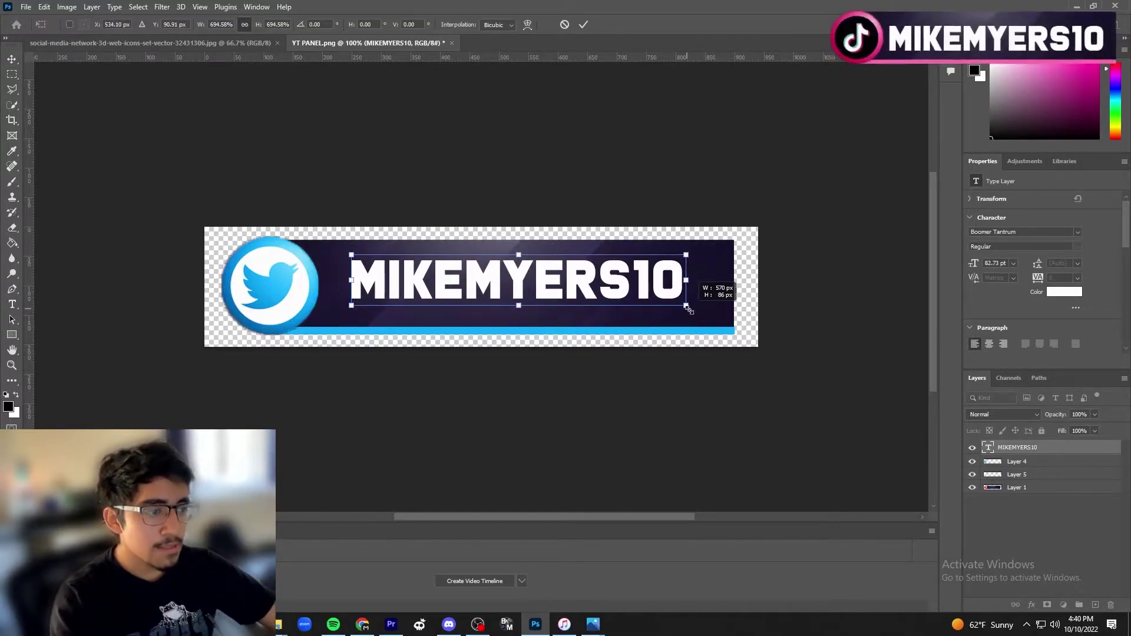
drag(698, 309, 723, 311)
drag(383, 294, 376, 293)
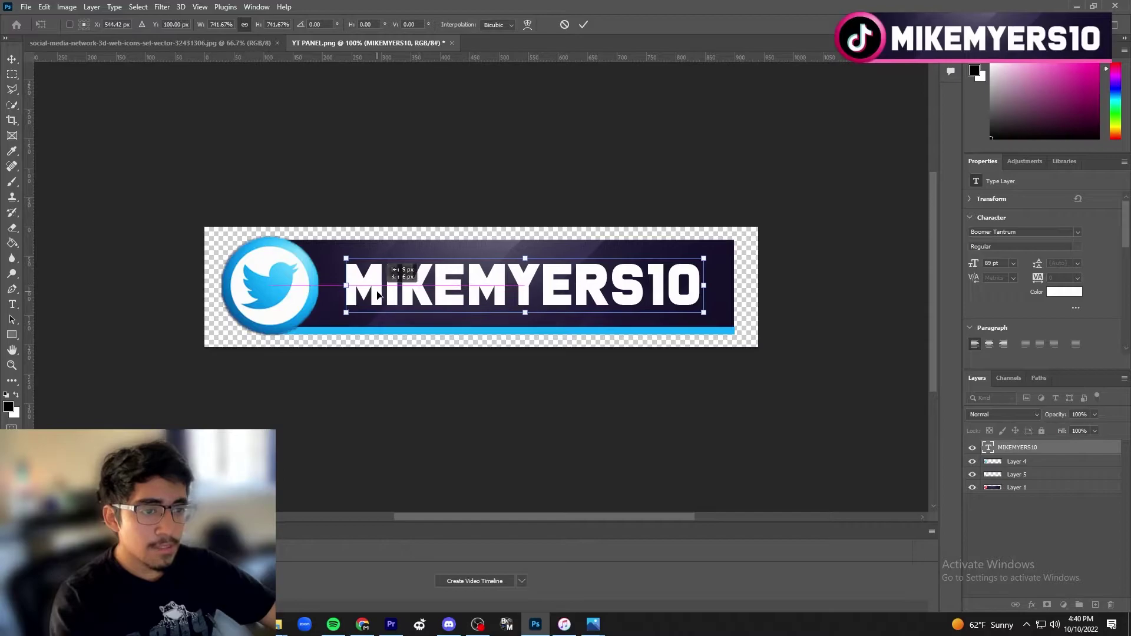
drag(701, 254, 706, 254)
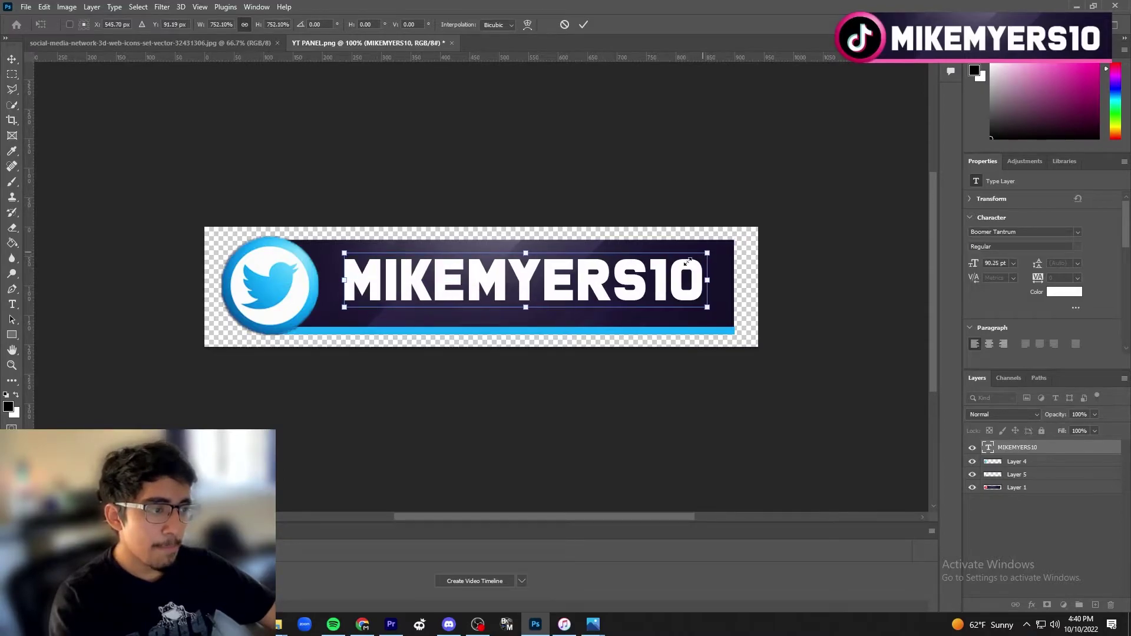
drag(346, 307, 341, 309)
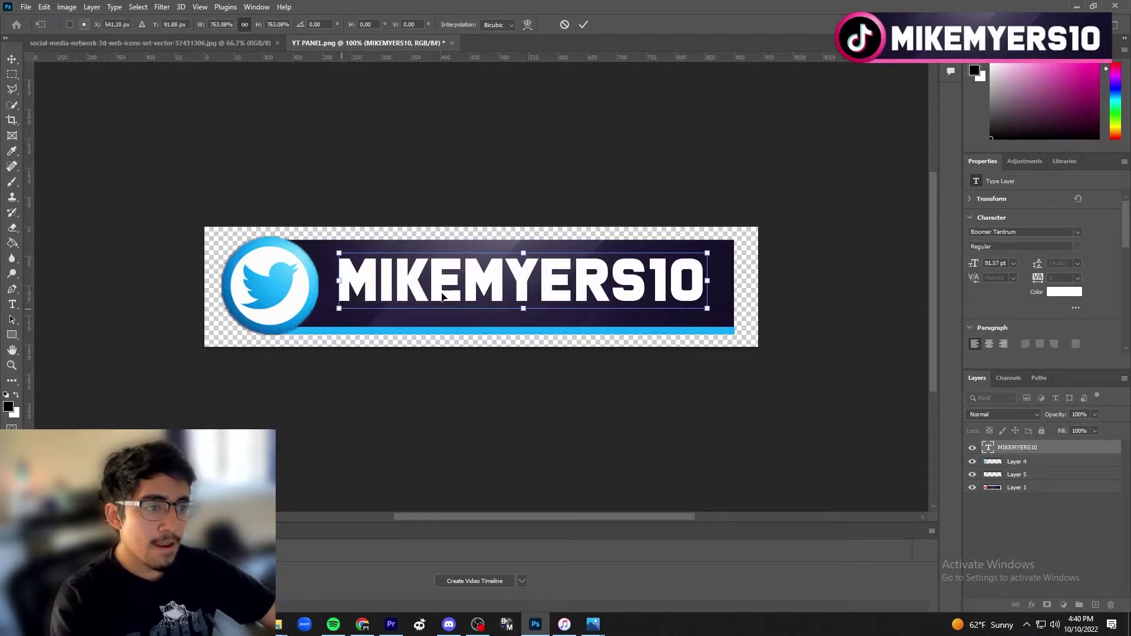
drag(472, 286, 475, 290)
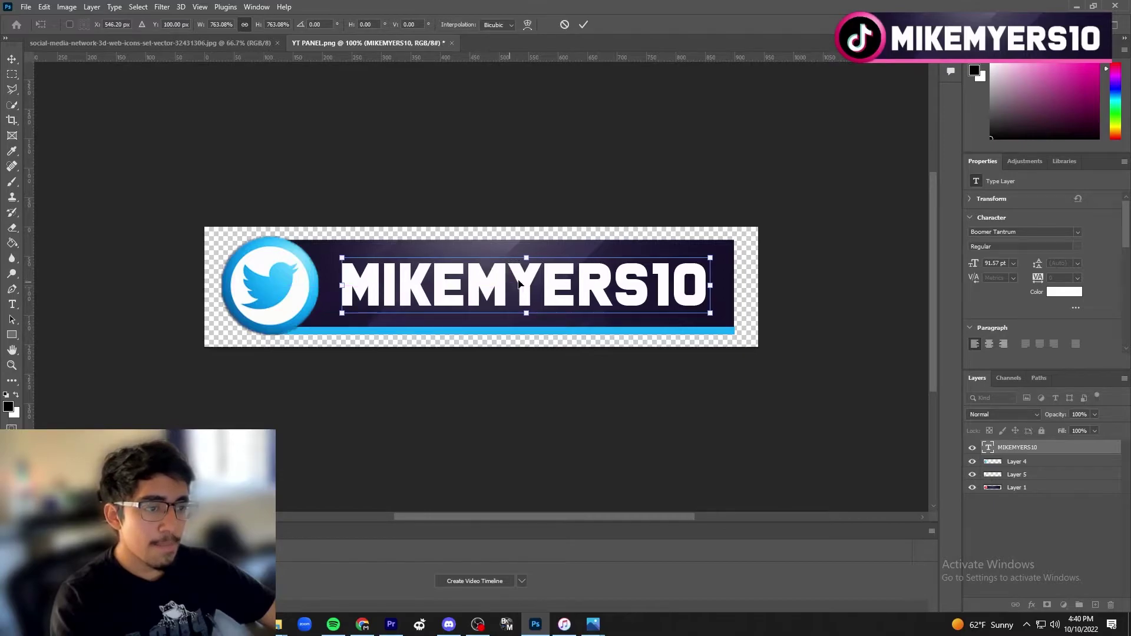
click(411, 371)
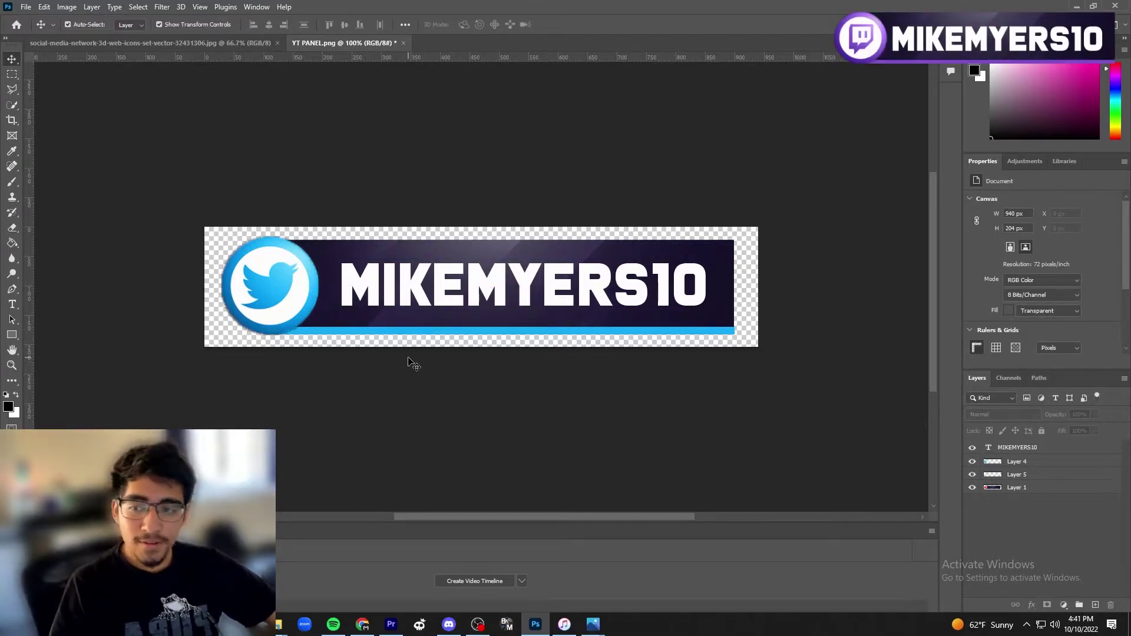
click(26, 8)
mouse_move(53, 196)
click(208, 197)
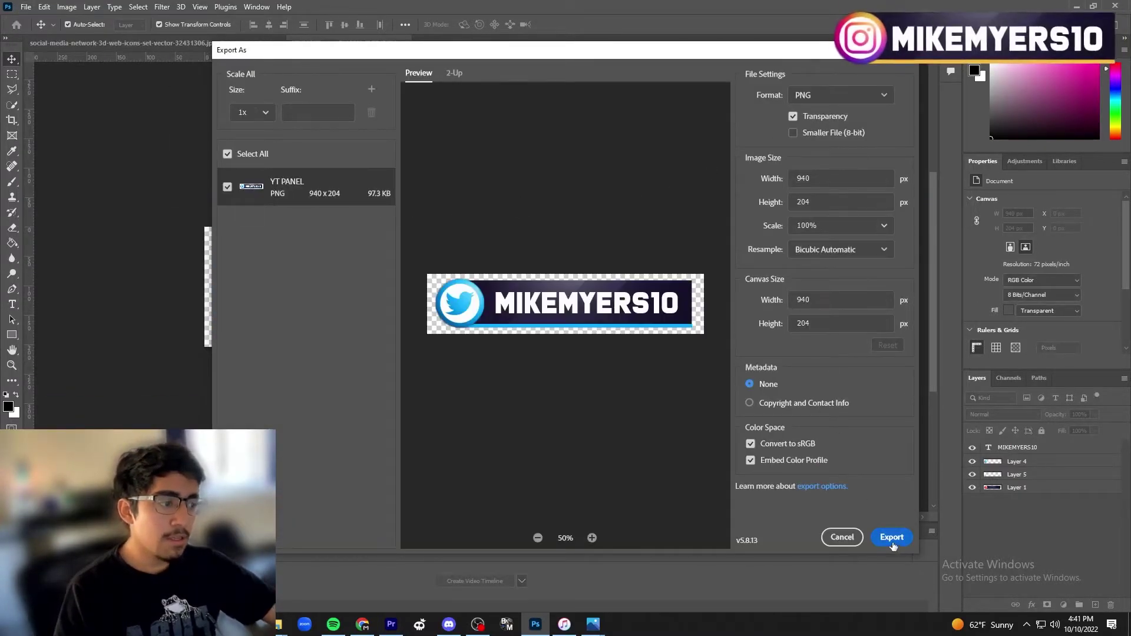
Step: Export the panel as a transparent 940×204 PNG named TWITTER.png
click(892, 538)
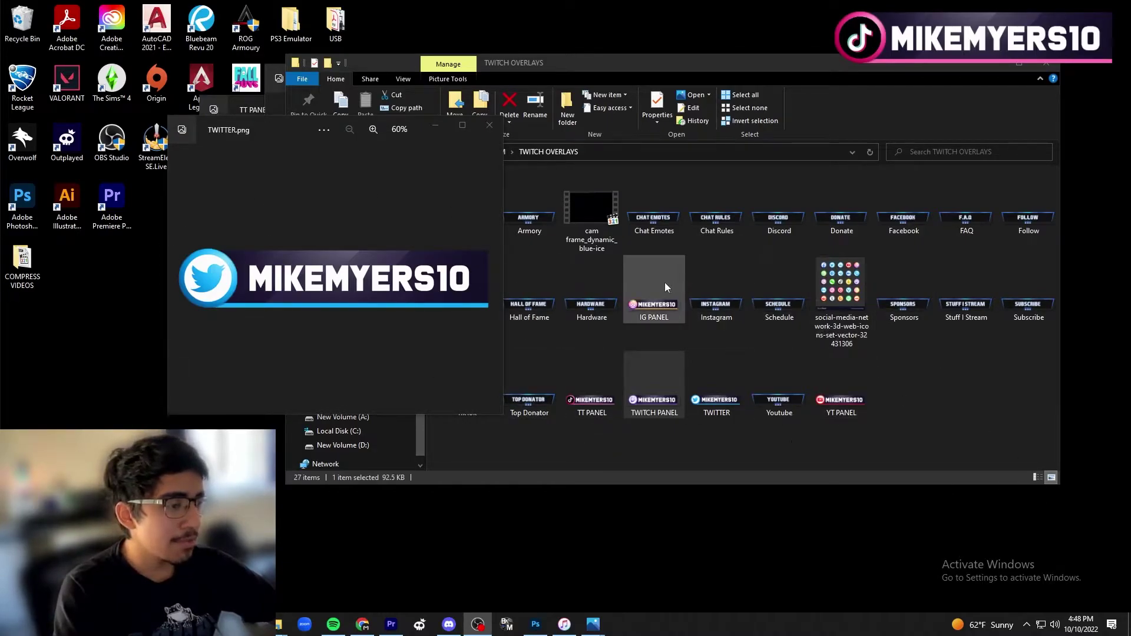
Step: Preview the TT PANEL.png image from File Explorer
click(249, 98)
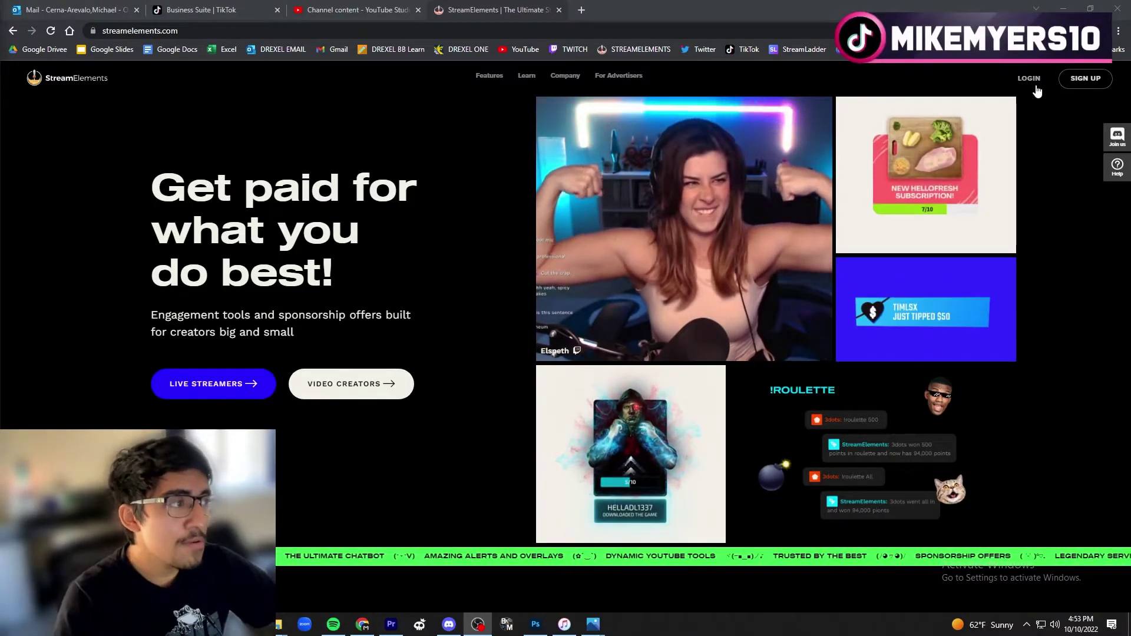
Step: Sign in to StreamElements with Twitch and create a new overlay from My overlays
click(1031, 80)
click(595, 307)
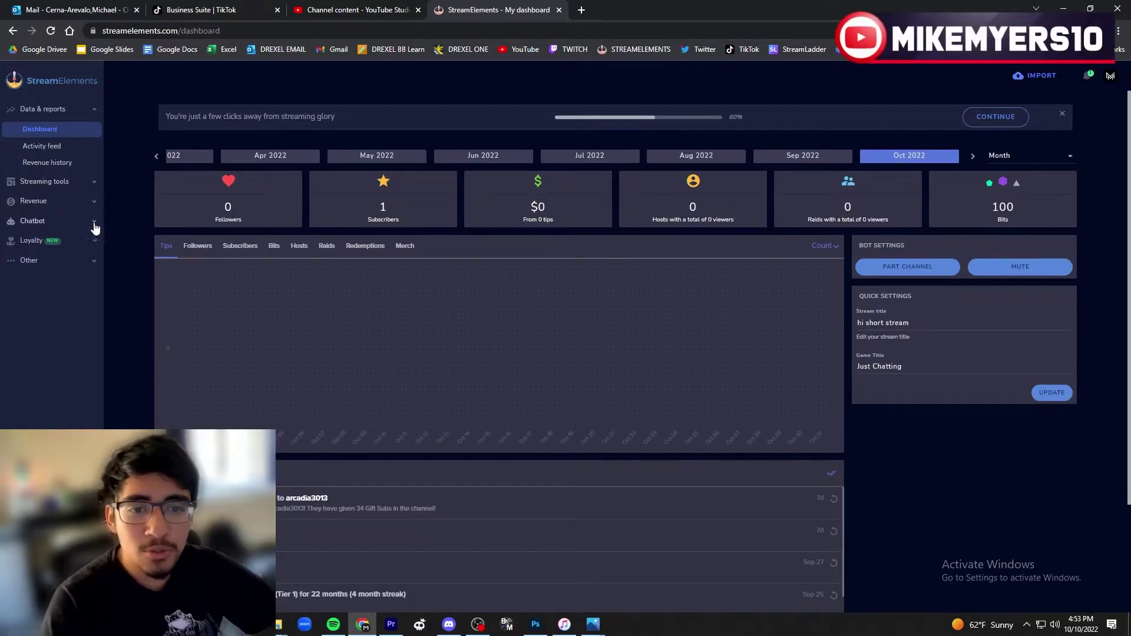
click(94, 187)
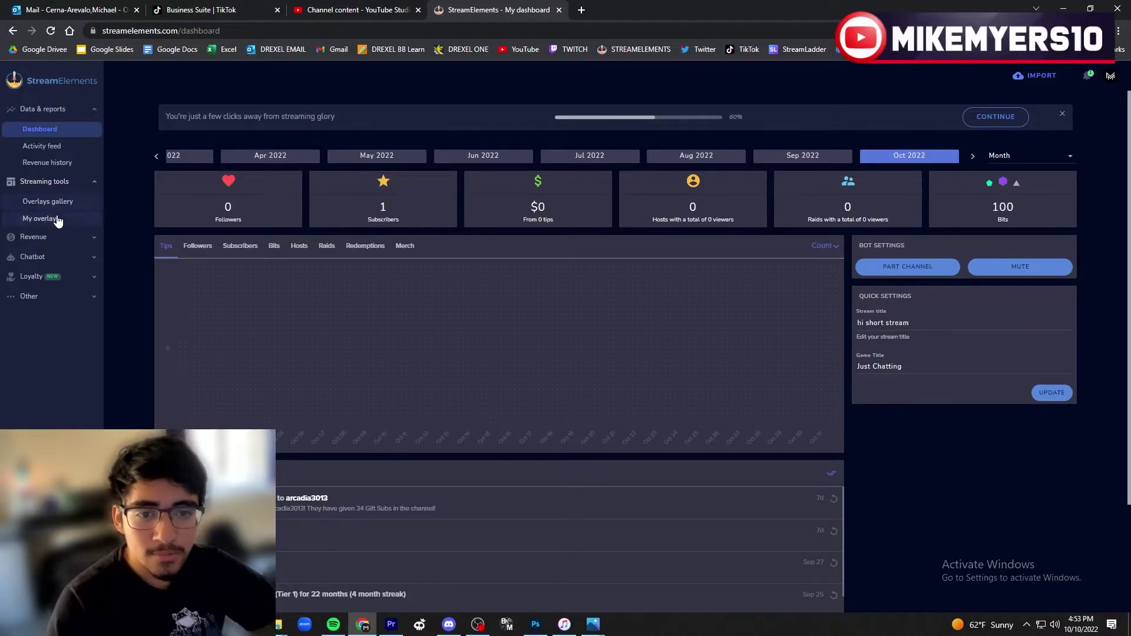
click(58, 220)
click(861, 120)
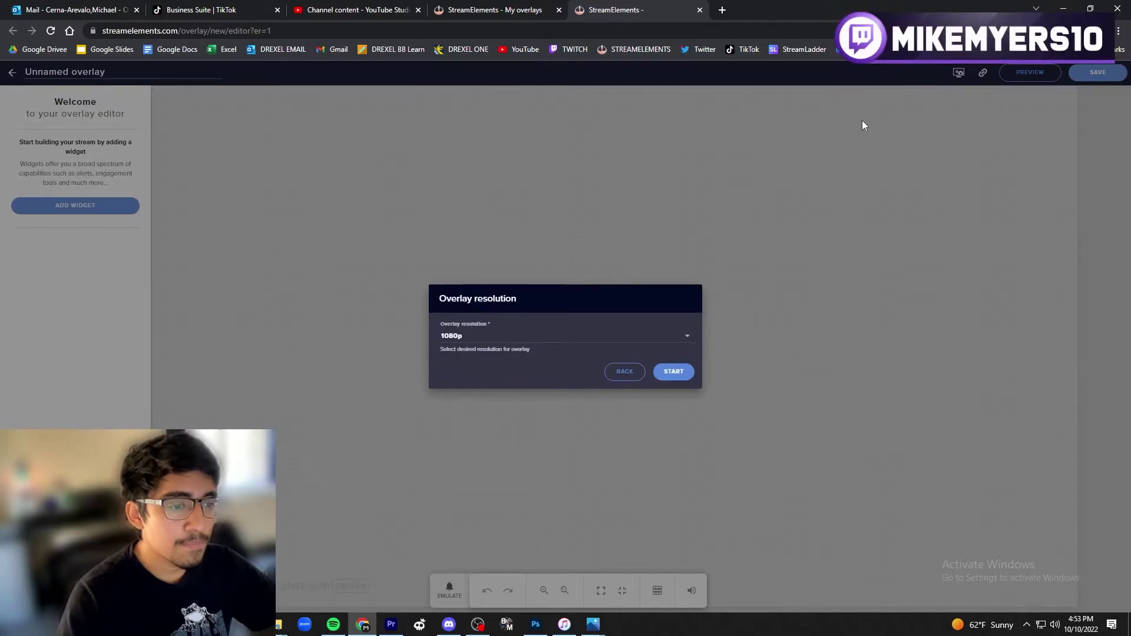
Step: Start the overlay at 1080p and add an Asset rotator/slideshow widget
click(674, 371)
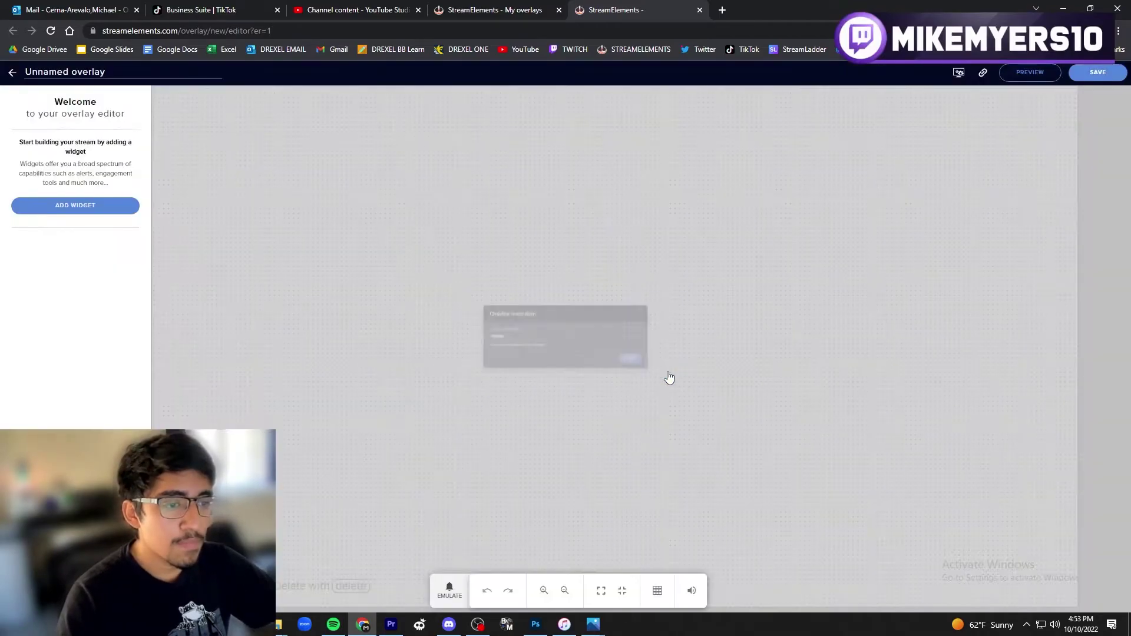
click(111, 208)
mouse_move(212, 414)
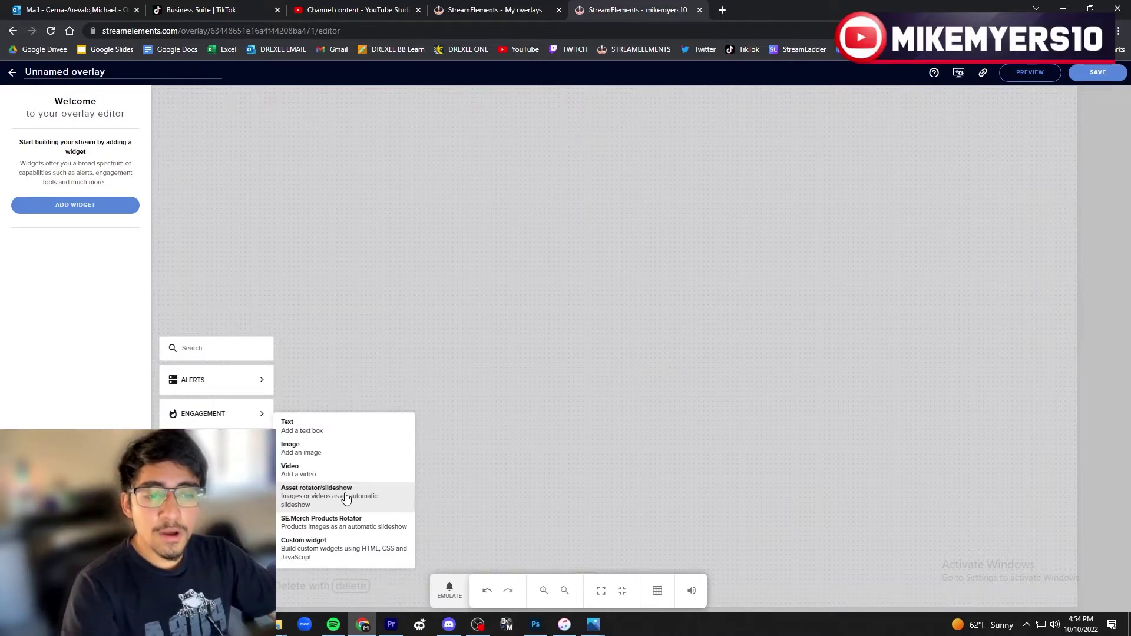
click(346, 499)
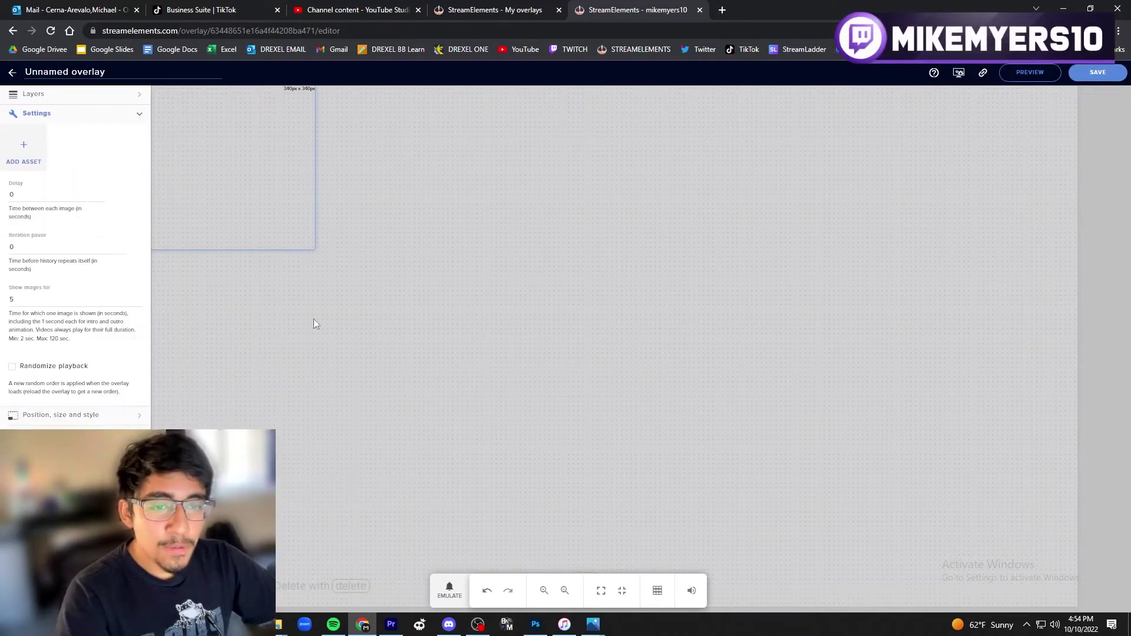
Step: Upload TWITTER.png to the StreamElements media library
click(39, 155)
mouse_move(725, 265)
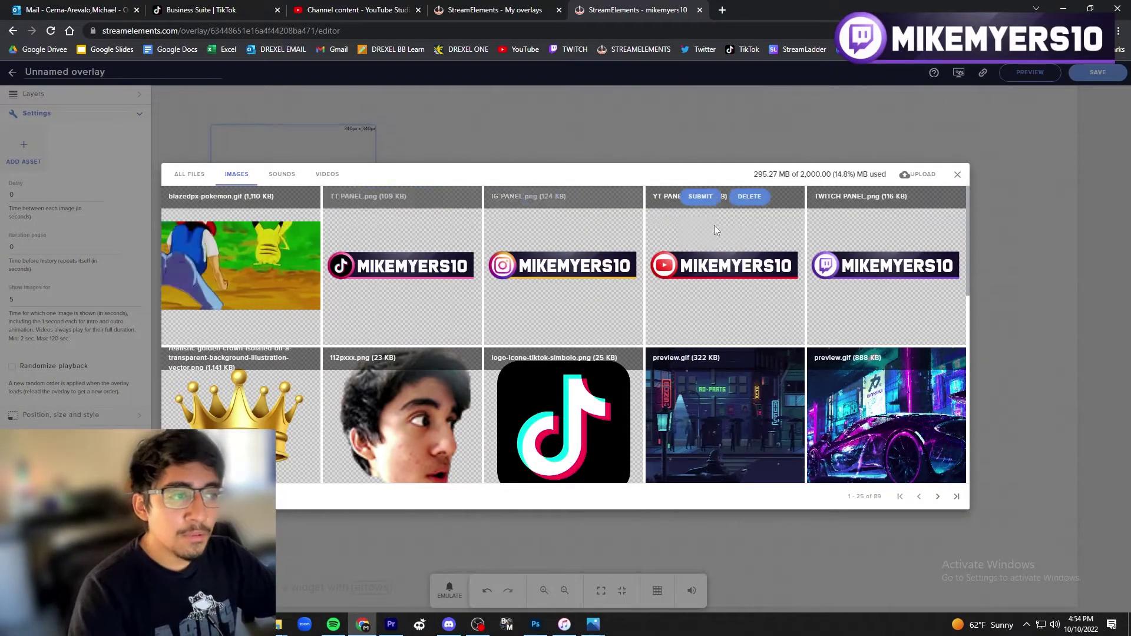
click(917, 174)
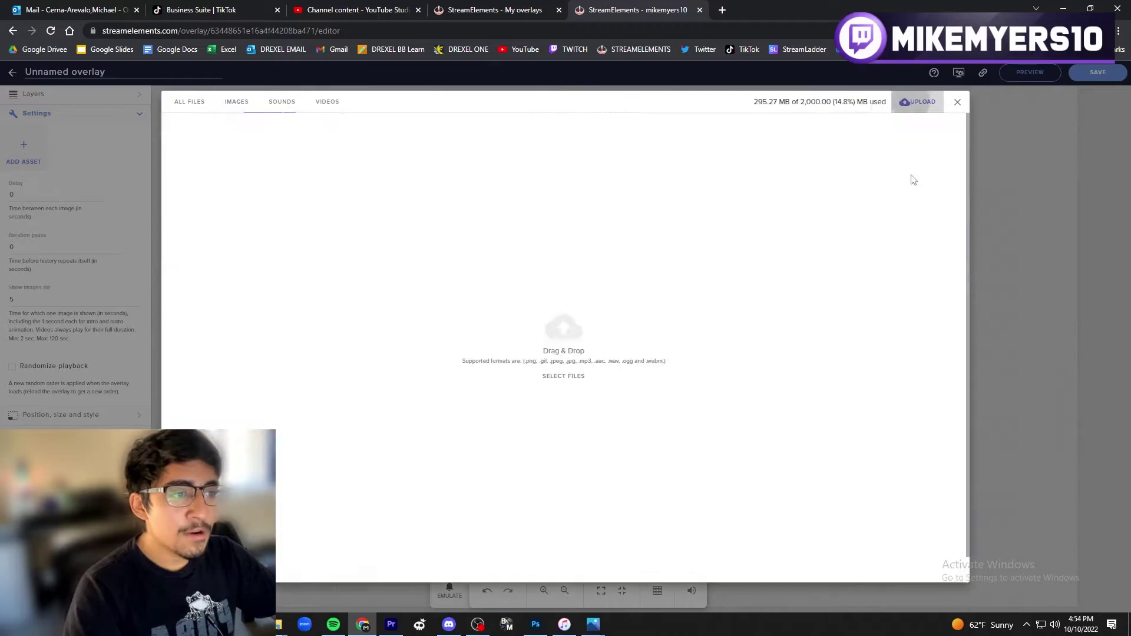
click(555, 375)
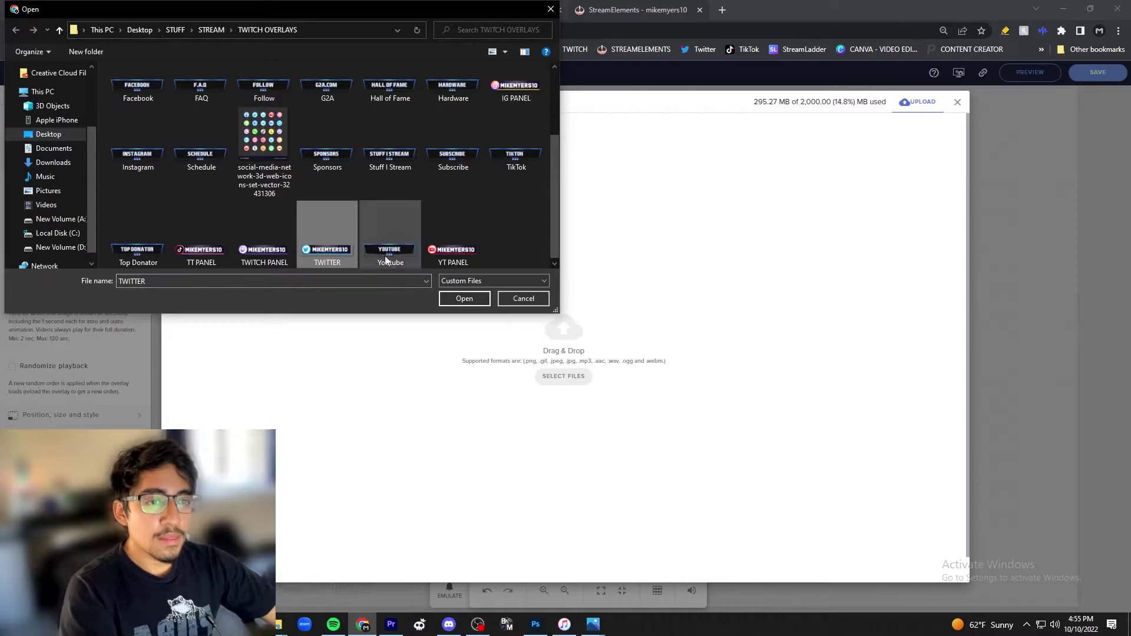
click(482, 298)
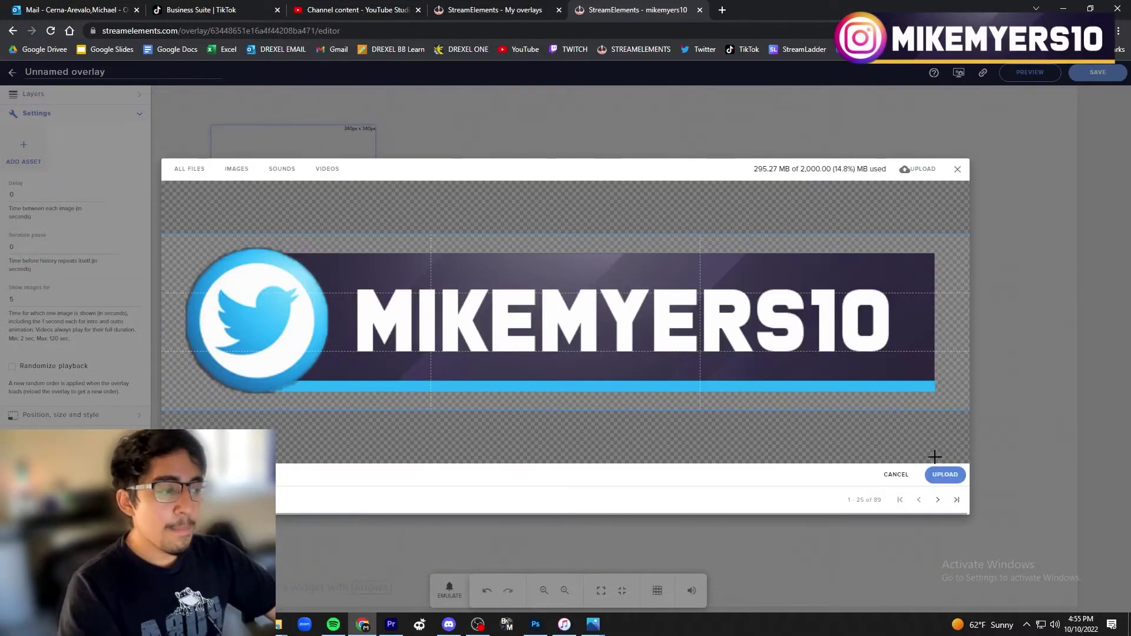
click(944, 475)
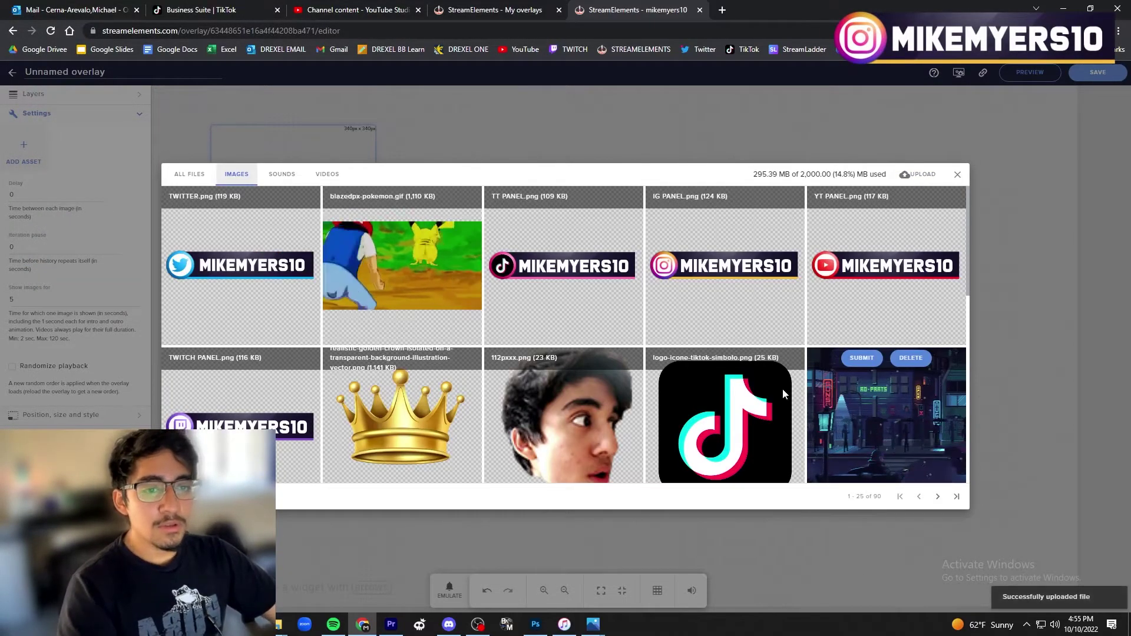
Step: Add the Twitter, TikTok, IG and YT panel images to the slideshow widget
click(238, 200)
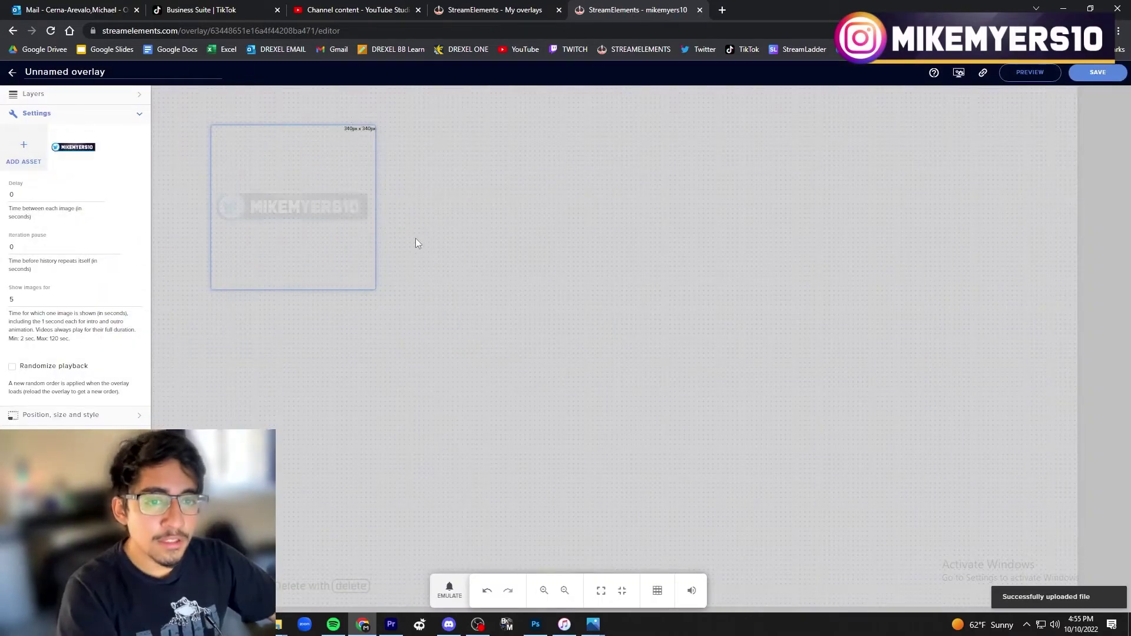
drag(267, 185, 263, 195)
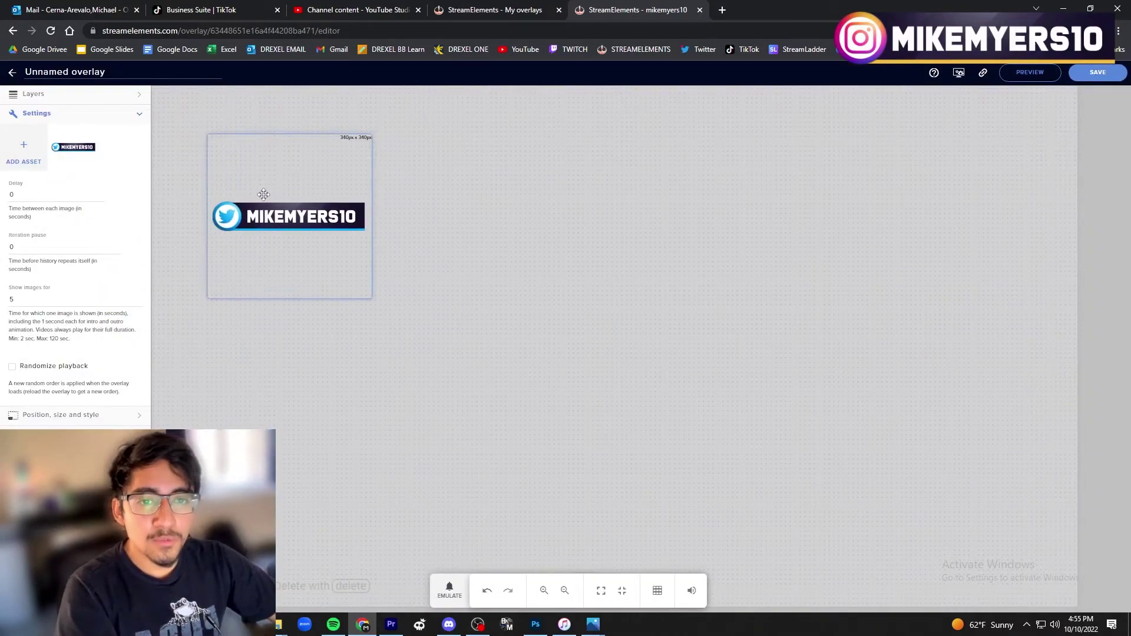
click(36, 165)
mouse_move(563, 265)
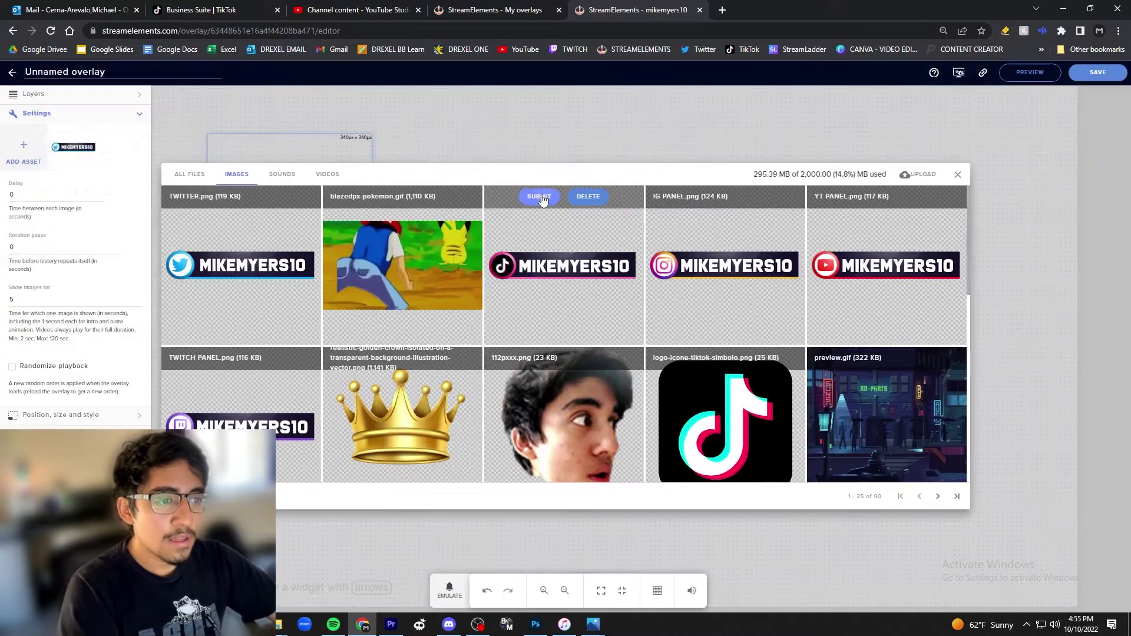
click(543, 199)
click(23, 145)
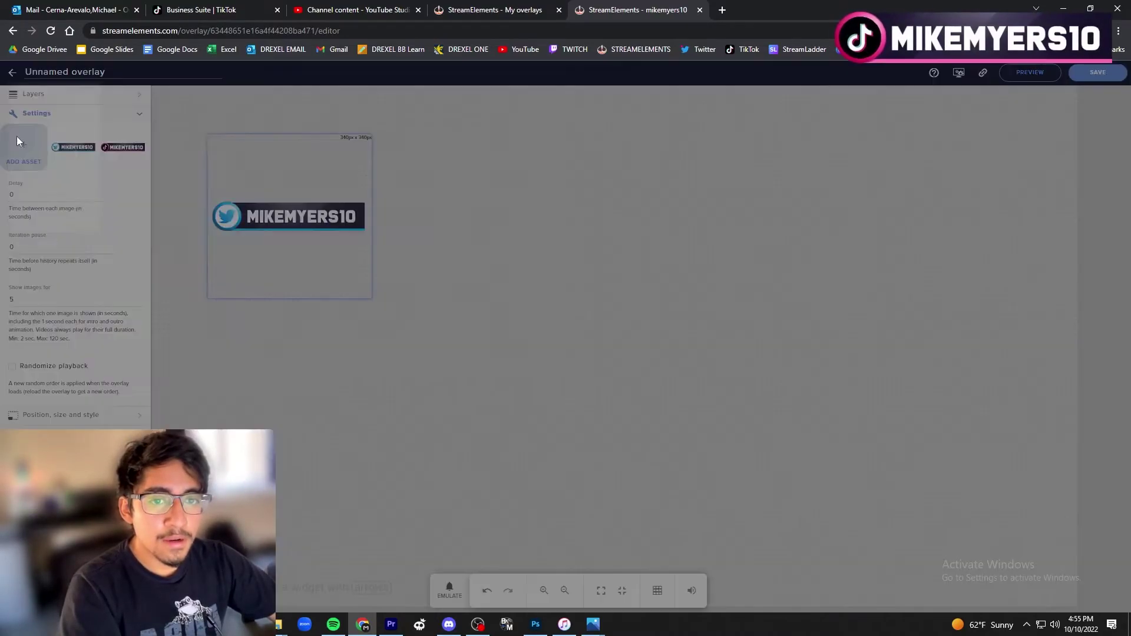
click(701, 197)
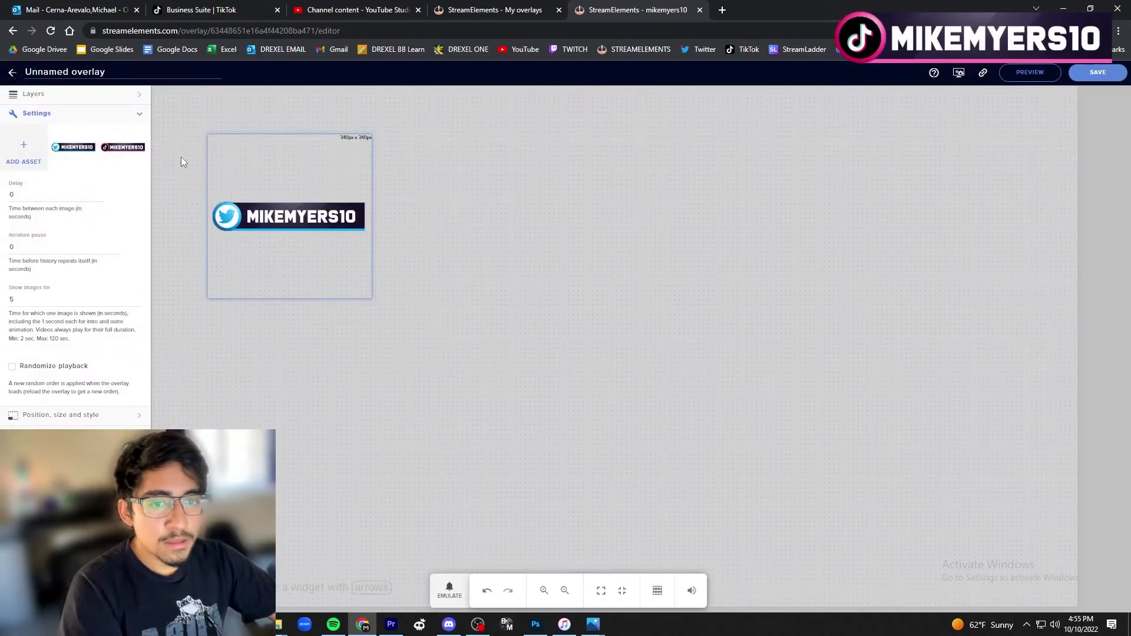
click(24, 147)
click(837, 193)
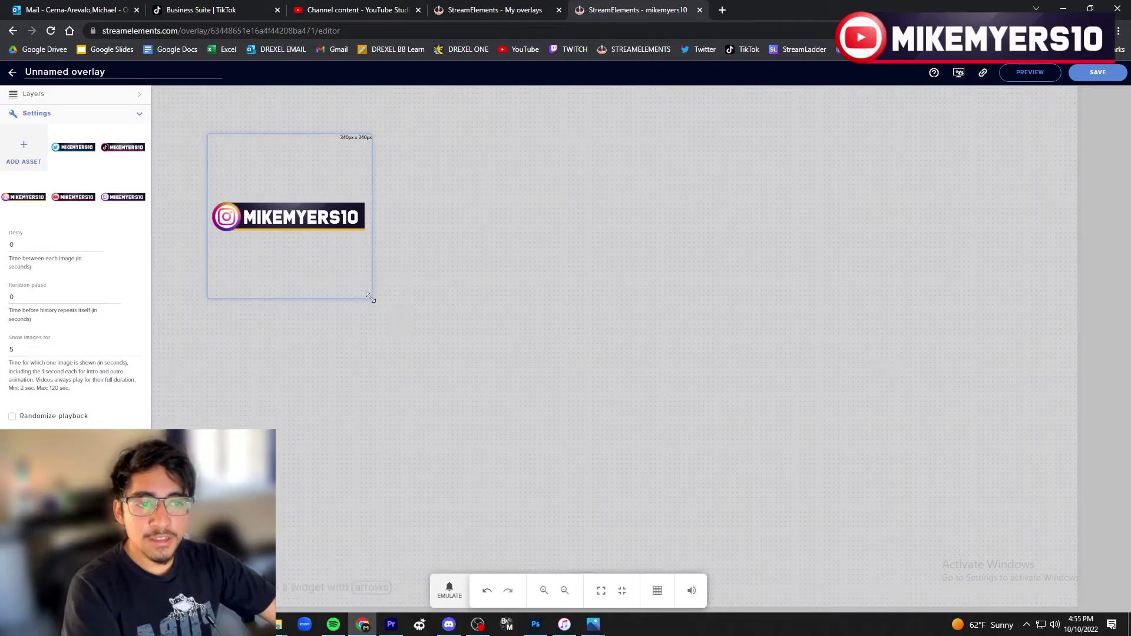
Step: Resize the slideshow widget to the banner, with a 3 s delay and 10 s per image
drag(370, 298, 598, 304)
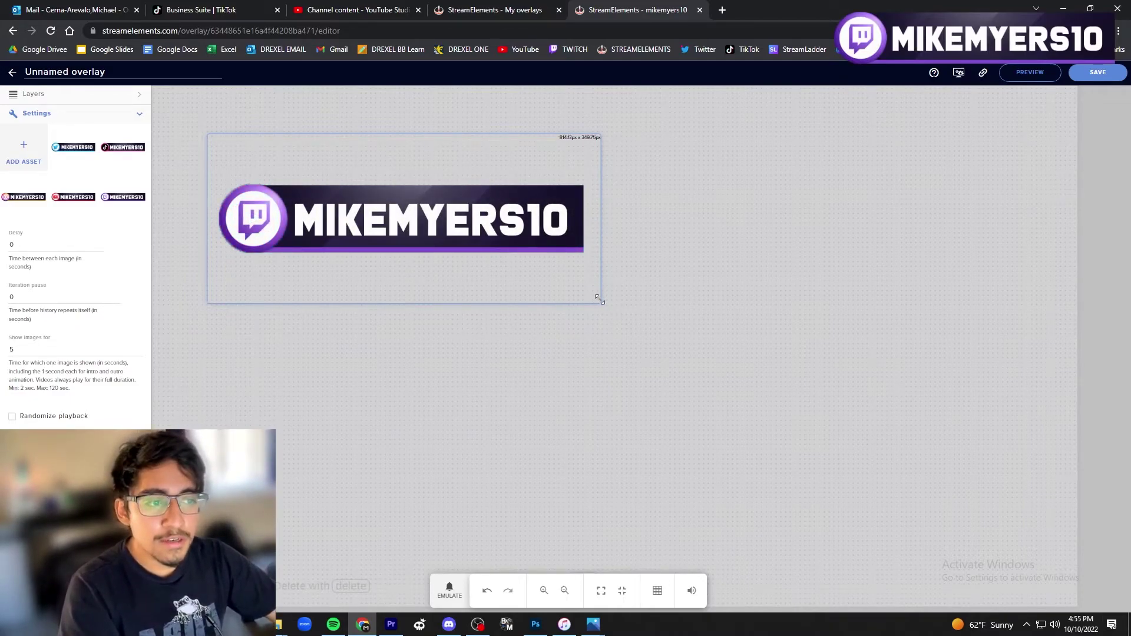
mouse_move(600, 300)
mouse_down()
mouse_move(568, 263)
mouse_move(581, 246)
mouse_up()
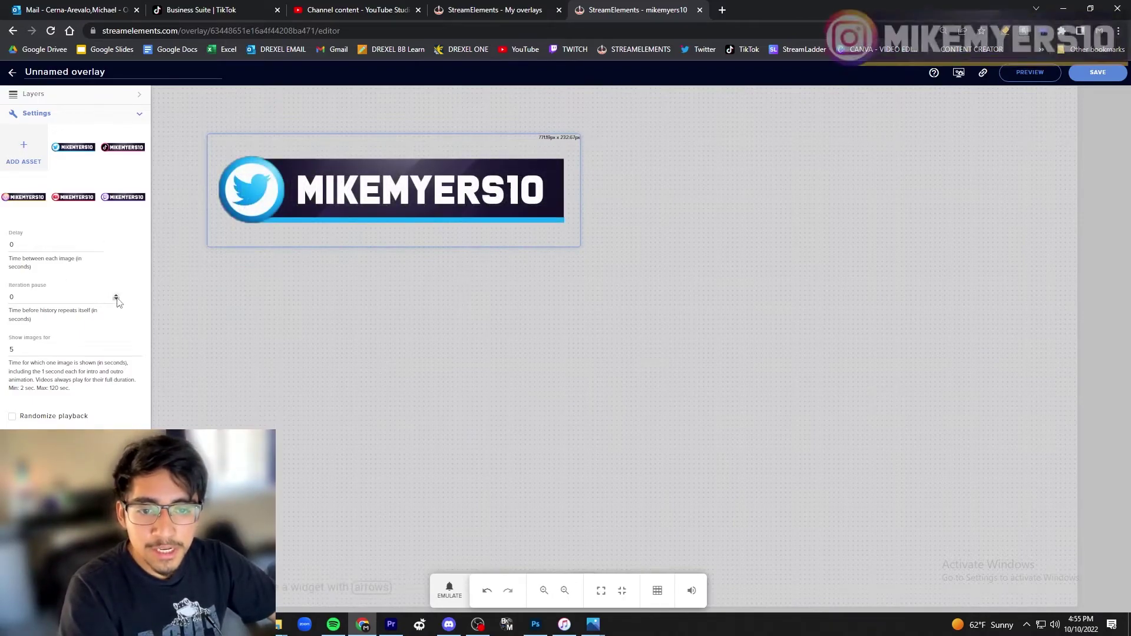
click(101, 243)
text(3)
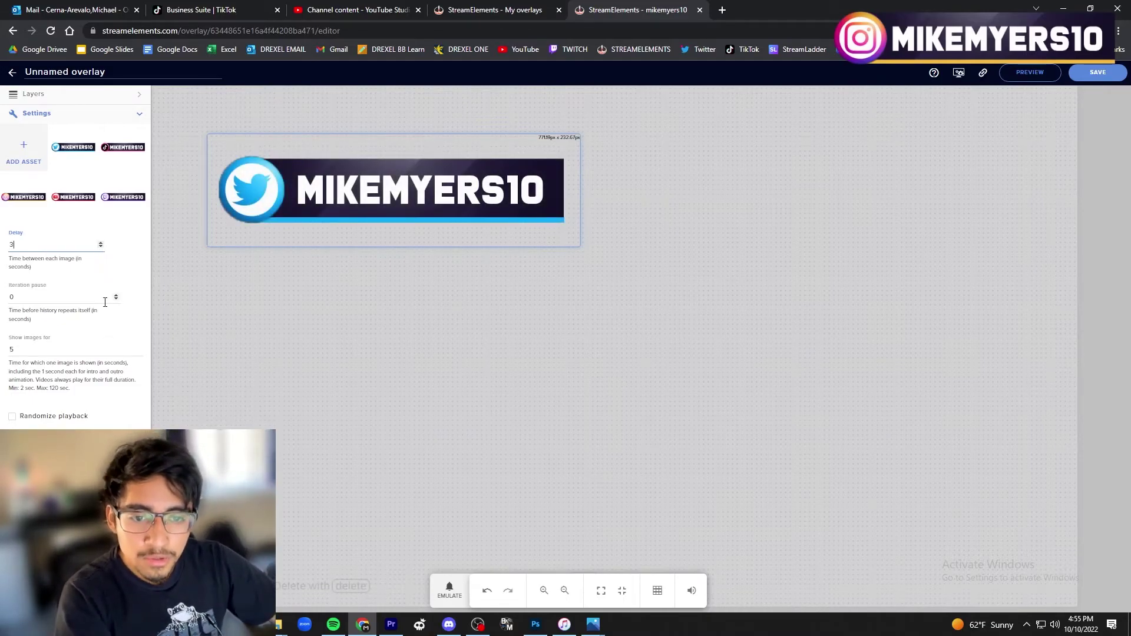
click(138, 349)
click(138, 349)
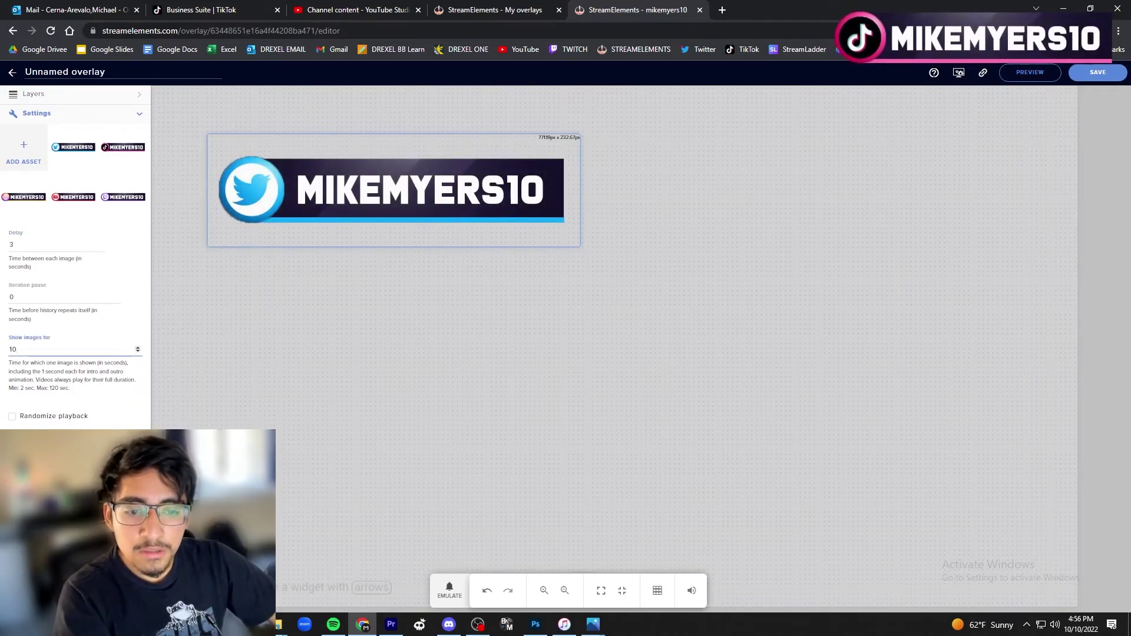
Step: Set the slideshow's enter animation to Bounce In Right and choose its exit animation
click(71, 113)
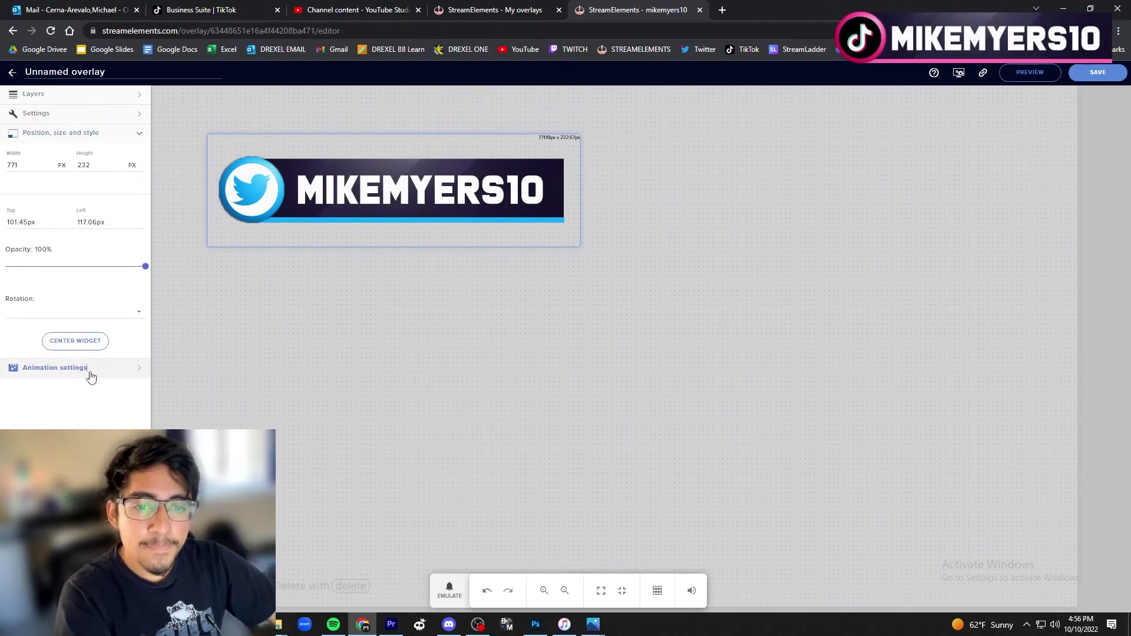
click(88, 369)
click(50, 186)
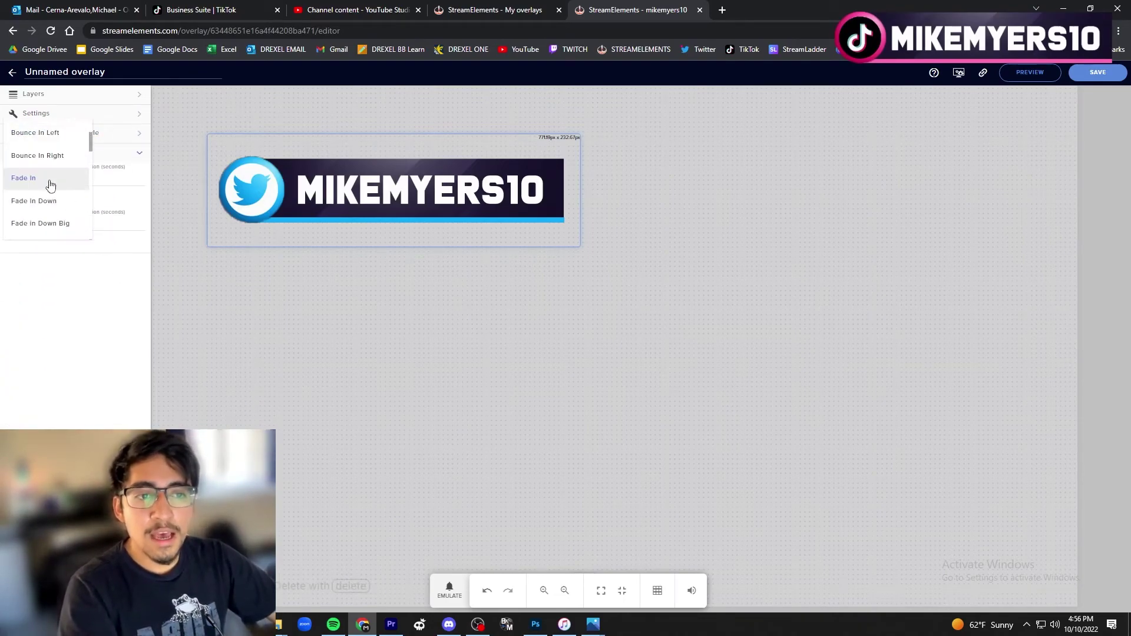
click(48, 156)
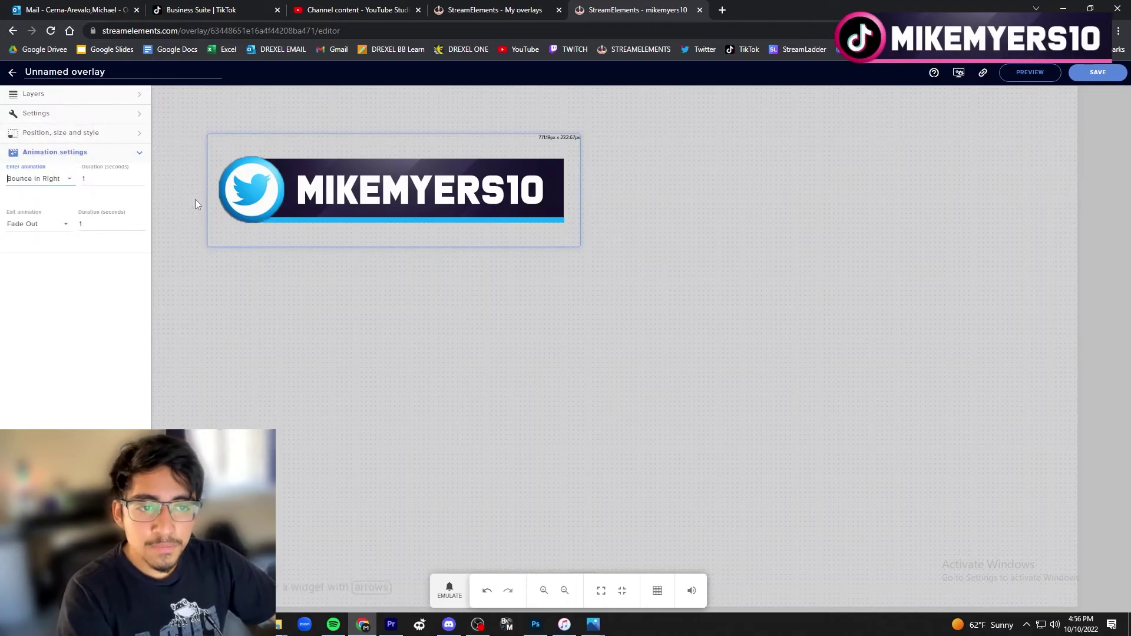
click(55, 228)
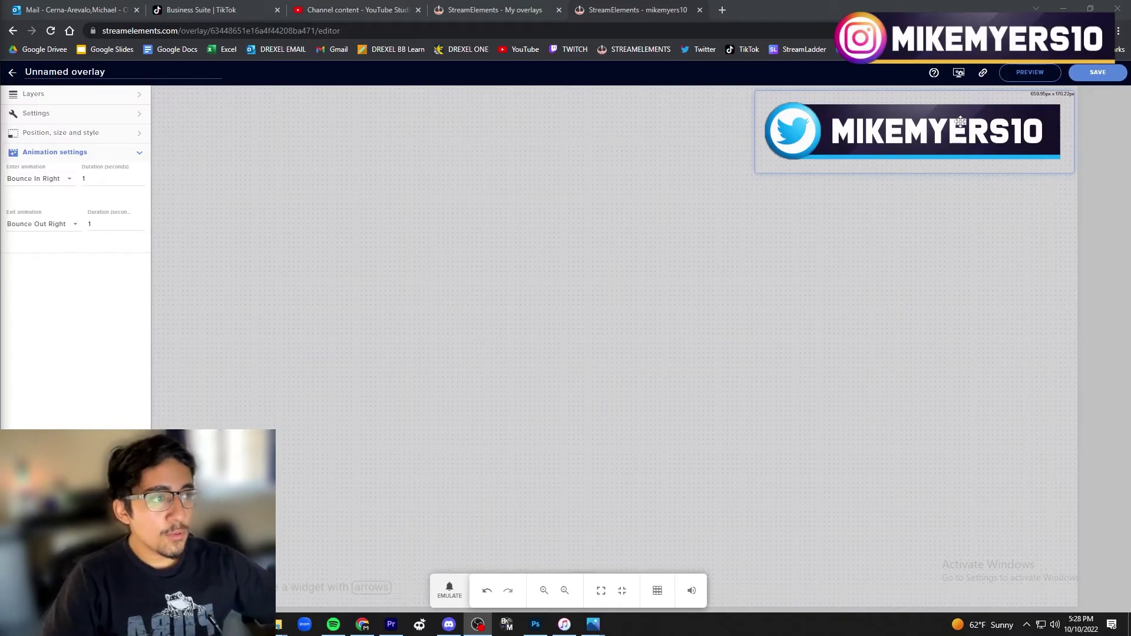
Step: Copy the StreamElements overlay's link with the slideshow banner placed top-right
click(983, 74)
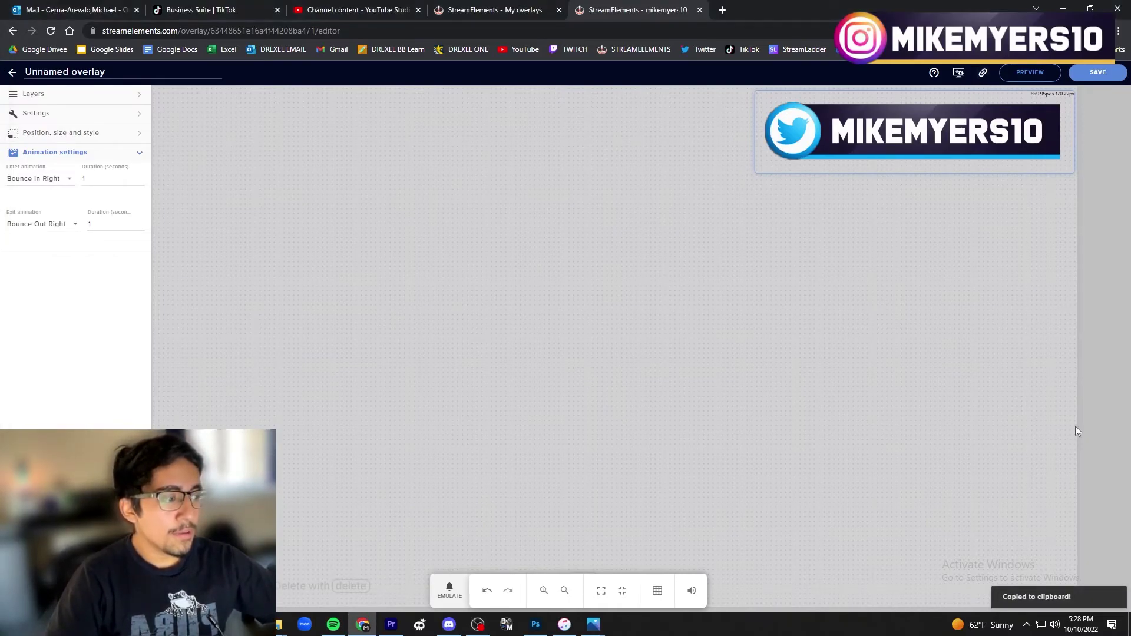